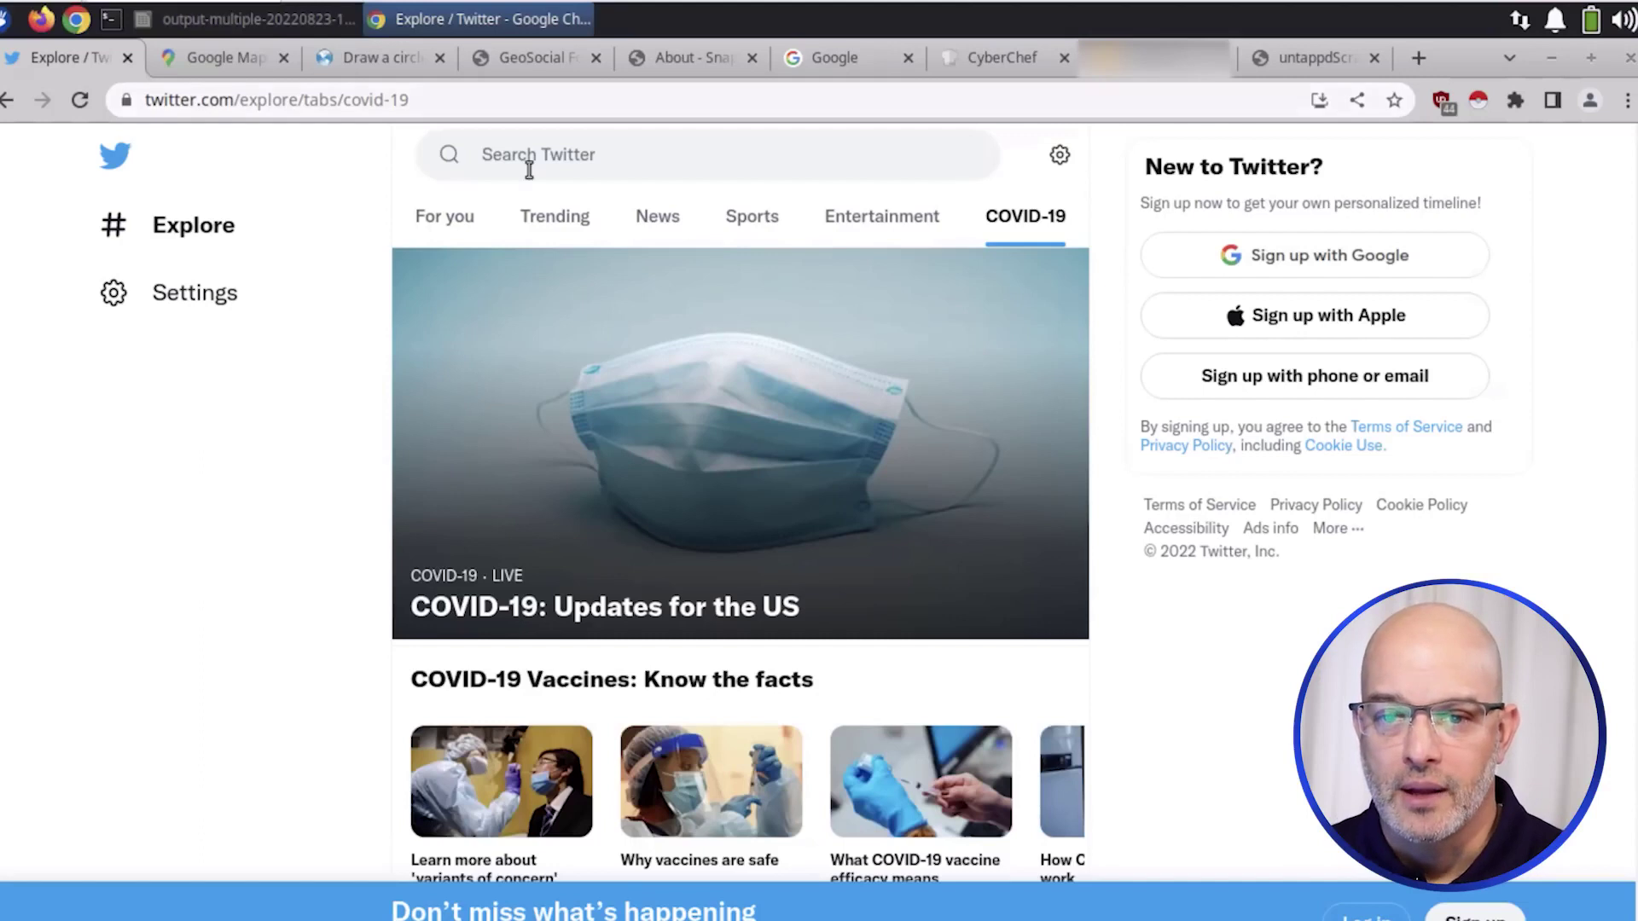
# - Load the osintcurious Twitter profile from the address bar, then switch to Google Maps' Singapore view
pyautogui.click(620, 151)
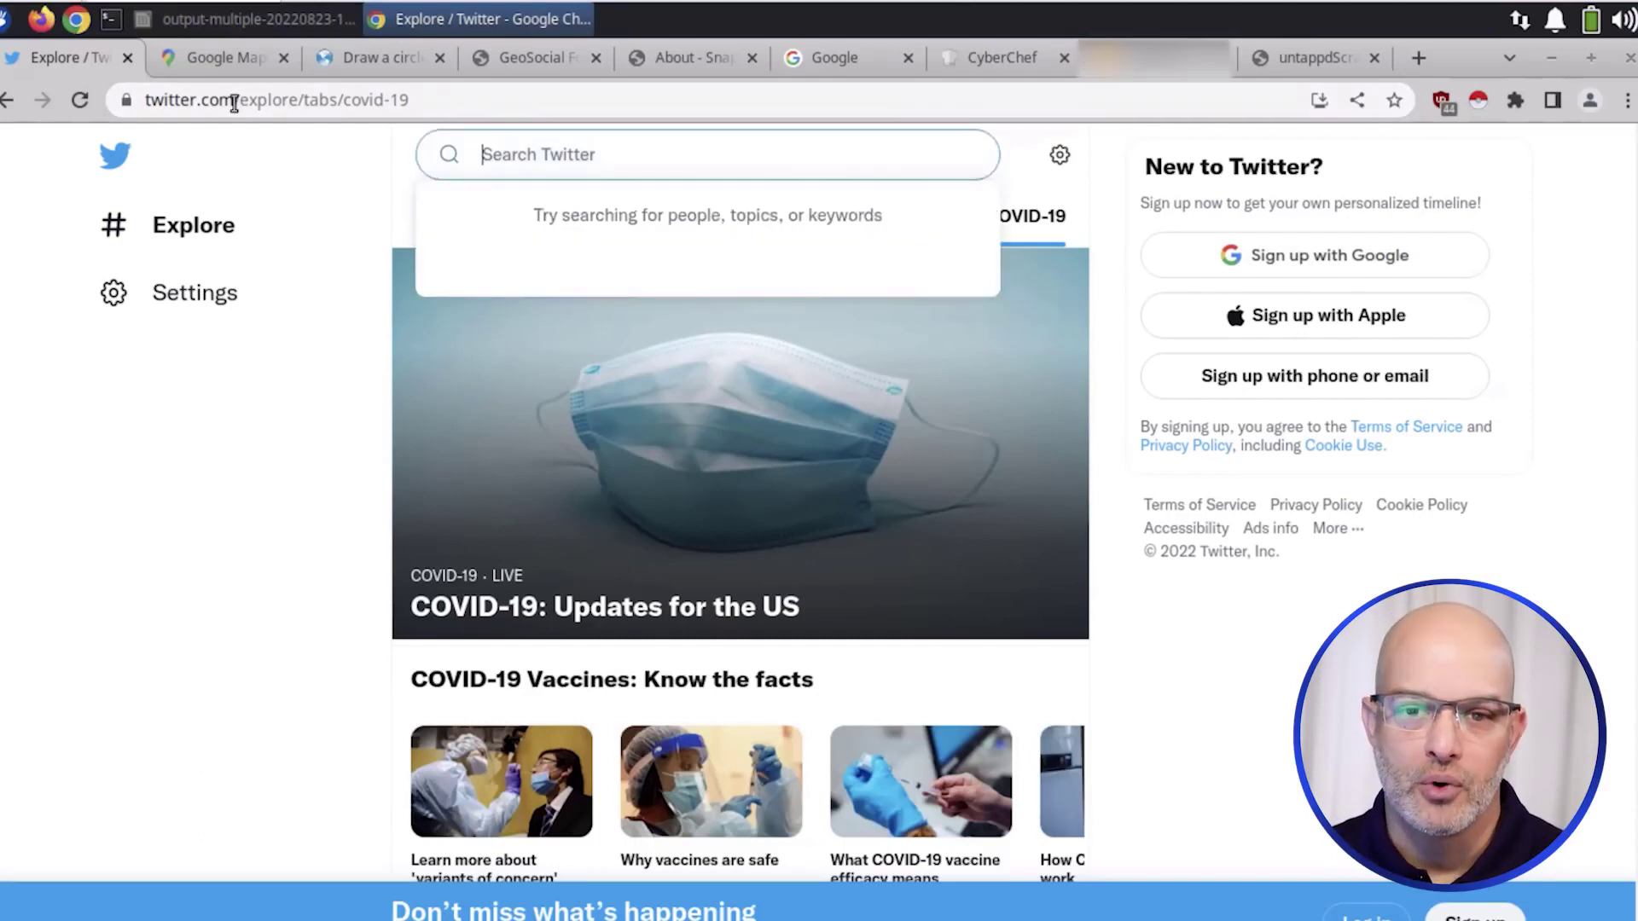
pyautogui.moveTo(242, 102); pyautogui.dragTo(643, 124)
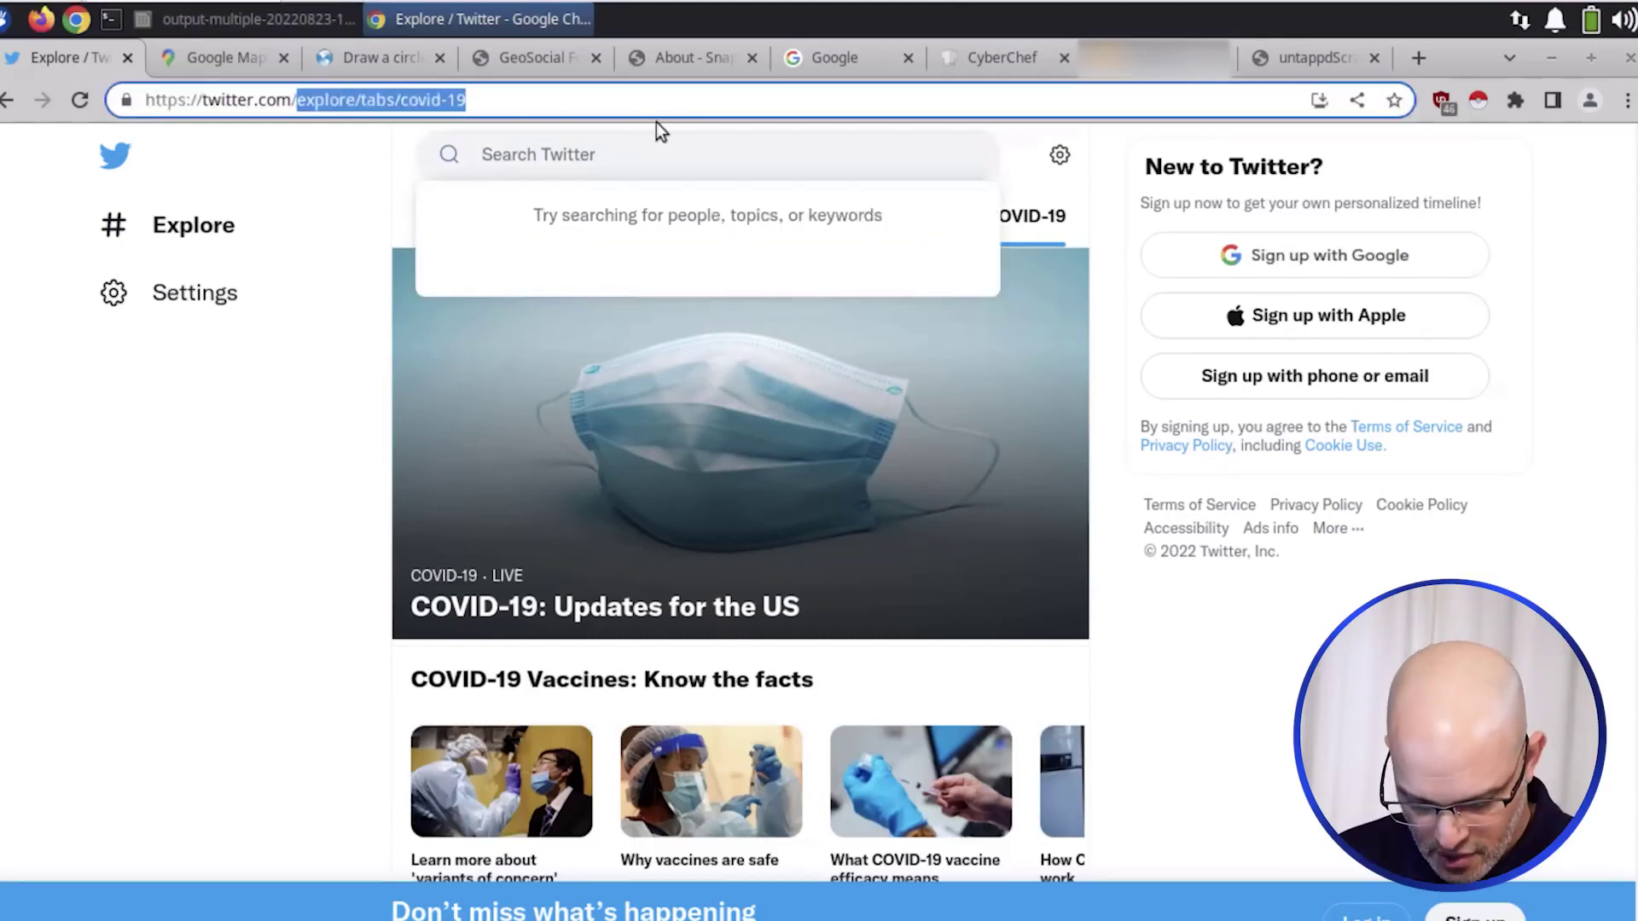
pyautogui.write('webbreache')
pyautogui.press('BackSpace')
pyautogui.press('BackSpace')
pyautogui.press('BackSpace')
pyautogui.press('BackSpace')
pyautogui.press('BackSpace')
pyautogui.press('BackSpace')
pyautogui.press('BackSpace')
pyautogui.press('BackSpace')
pyautogui.press('BackSpace')
pyautogui.press('BackSpace')
pyautogui.write('osintcurious')
pyautogui.press('Return')
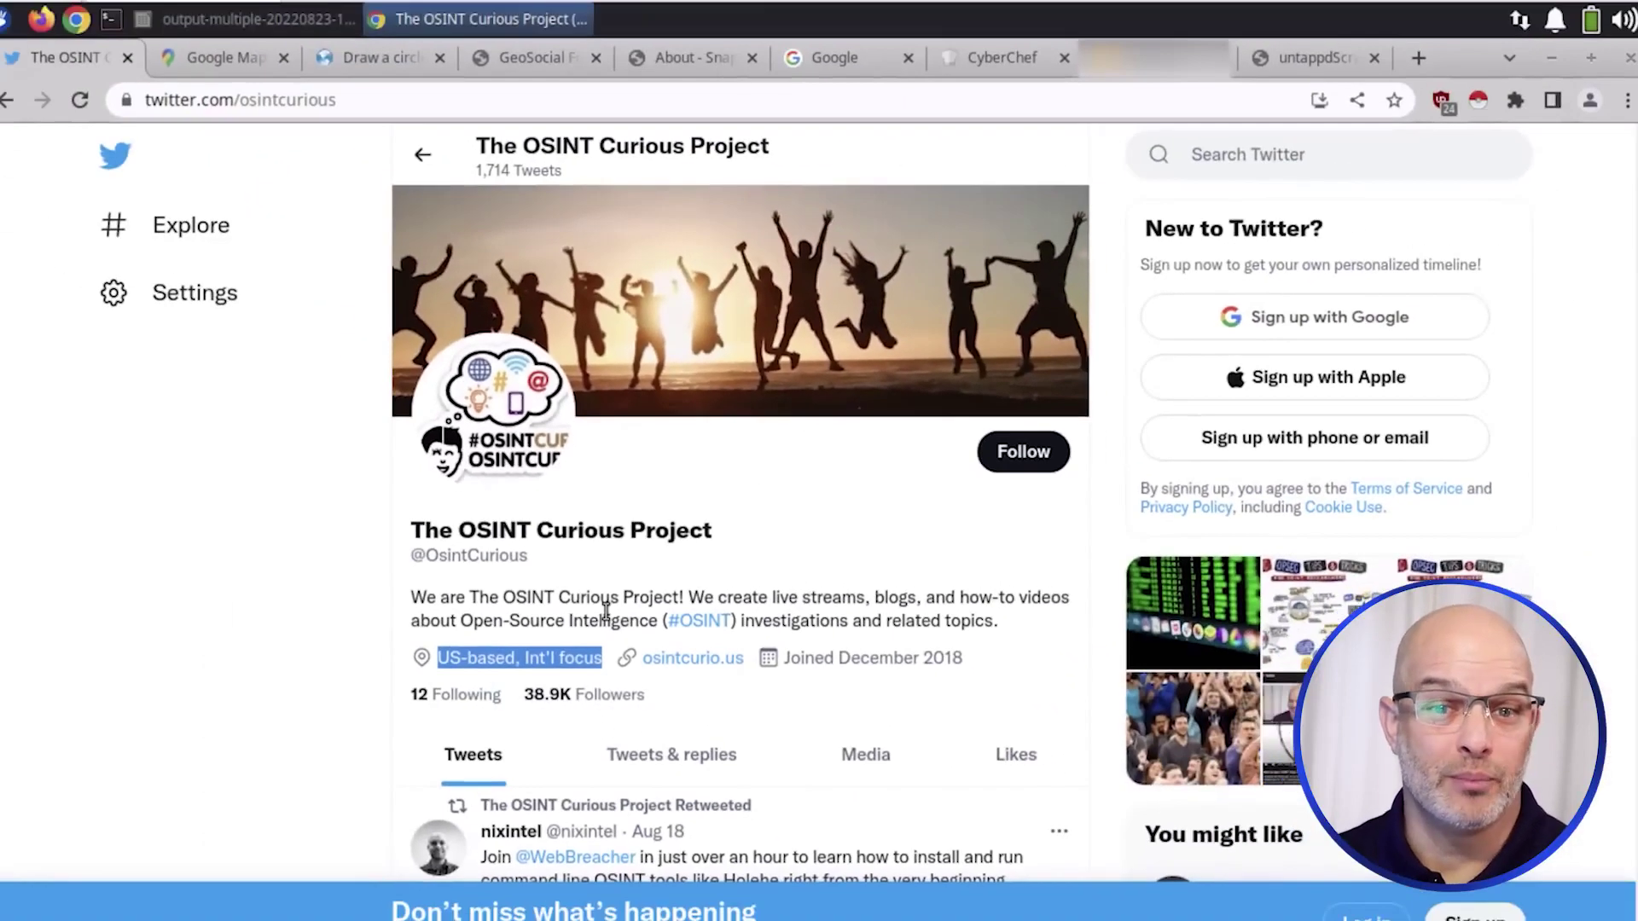
pyautogui.click(242, 57)
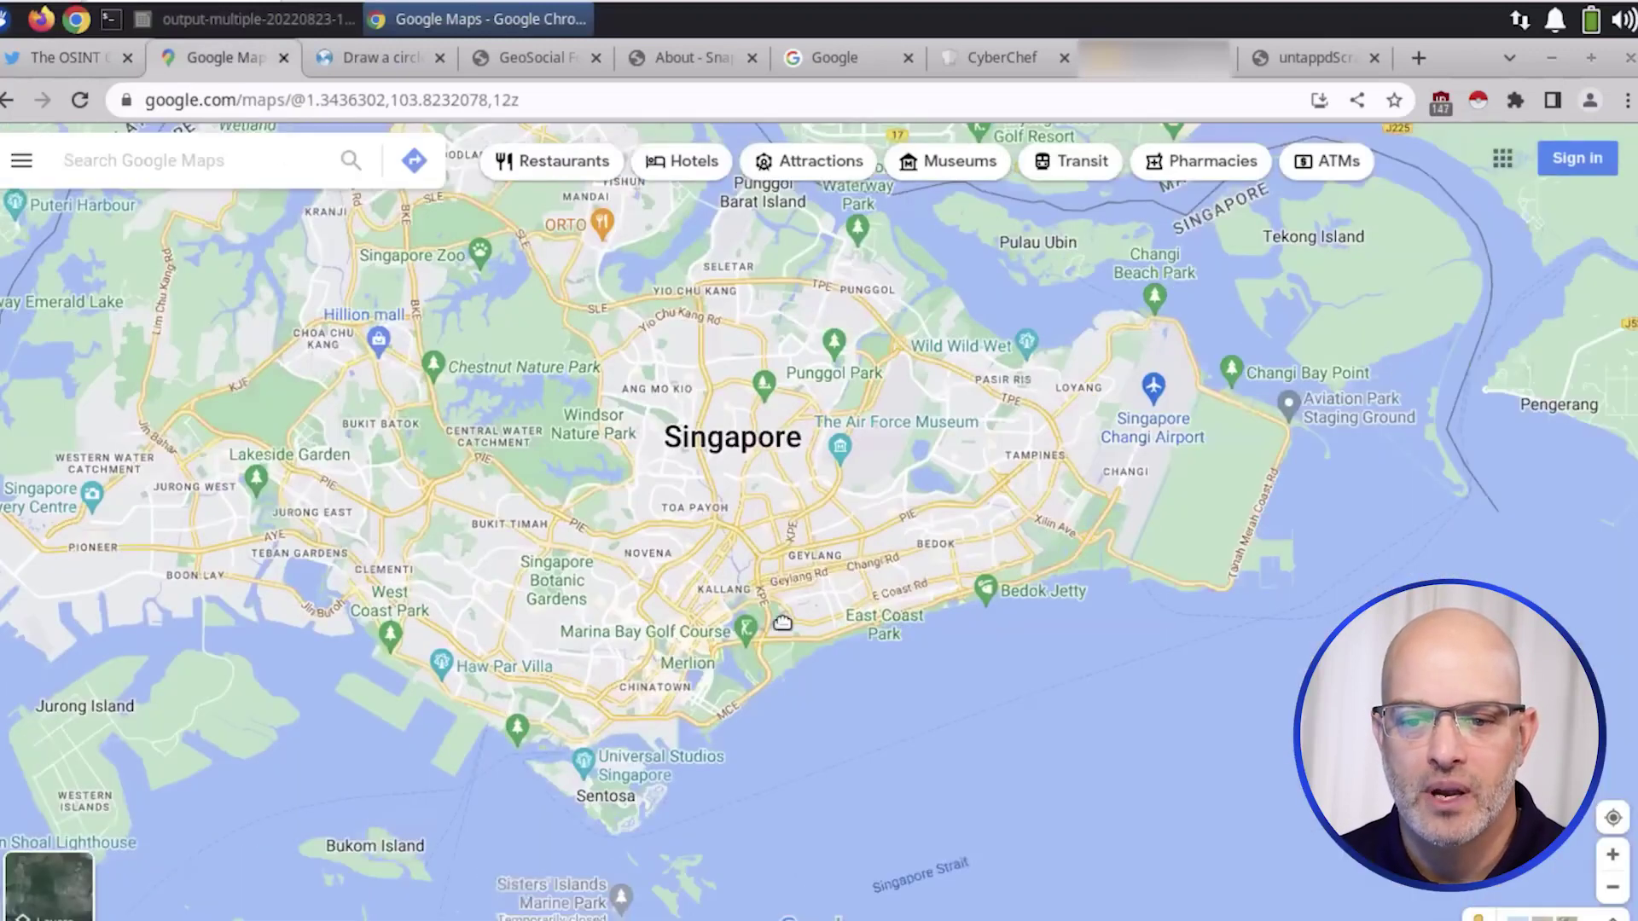
# - Pan and zoom Google Maps onto Marina Bay and select its coordinates in the web address
pyautogui.moveTo(738, 891); pyautogui.dragTo(873, 891)
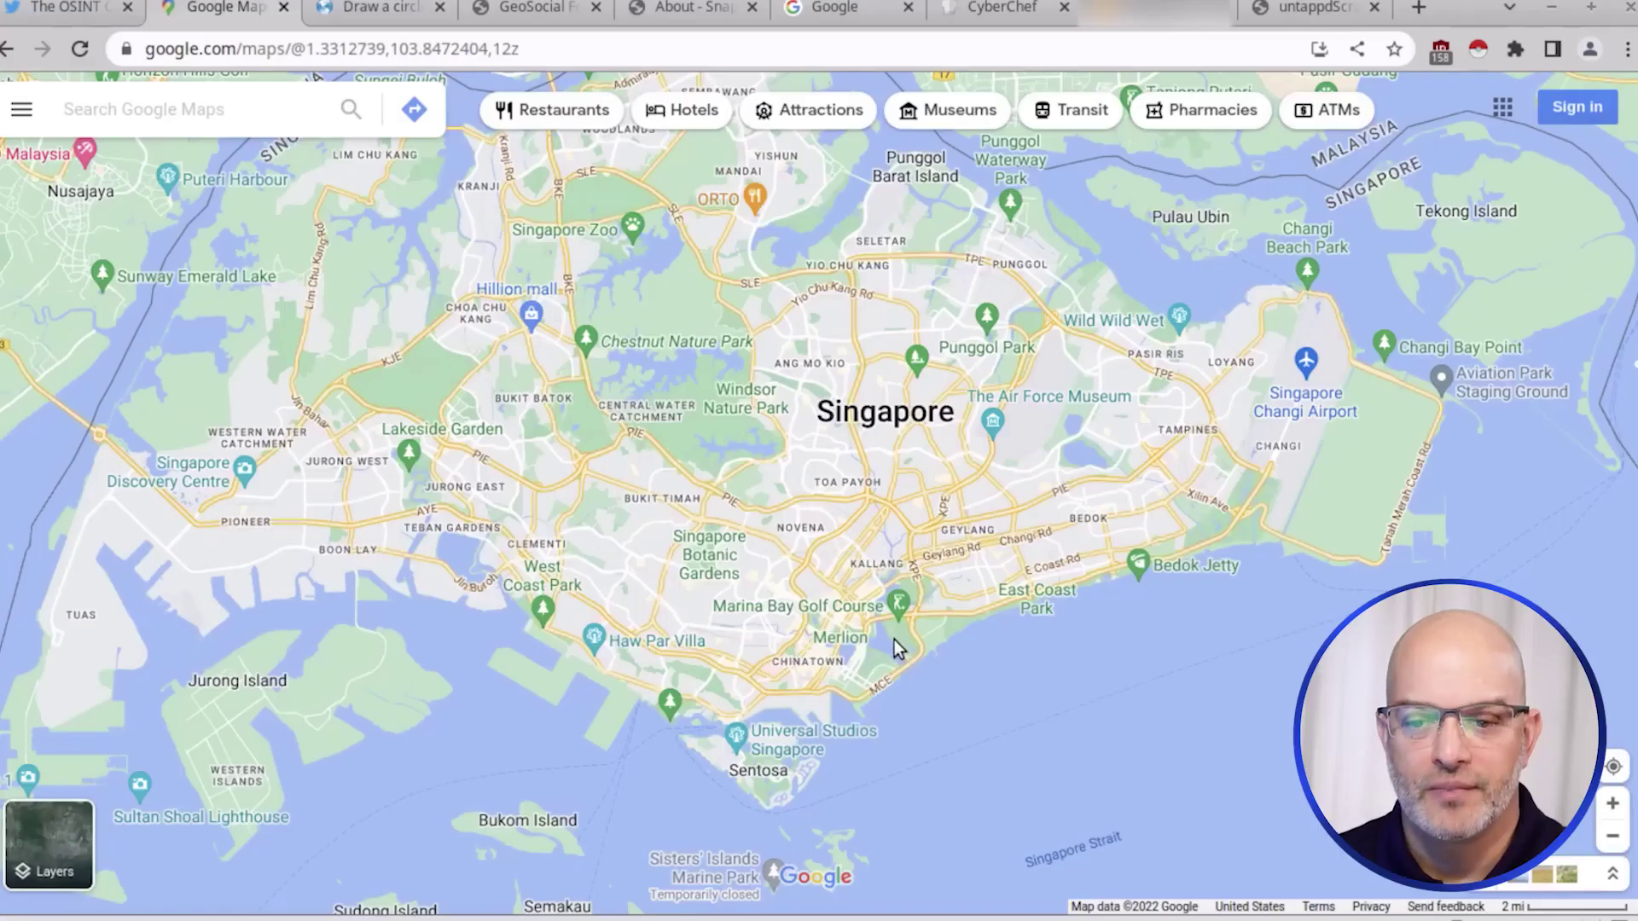
pyautogui.scroll(3, 896, 645)
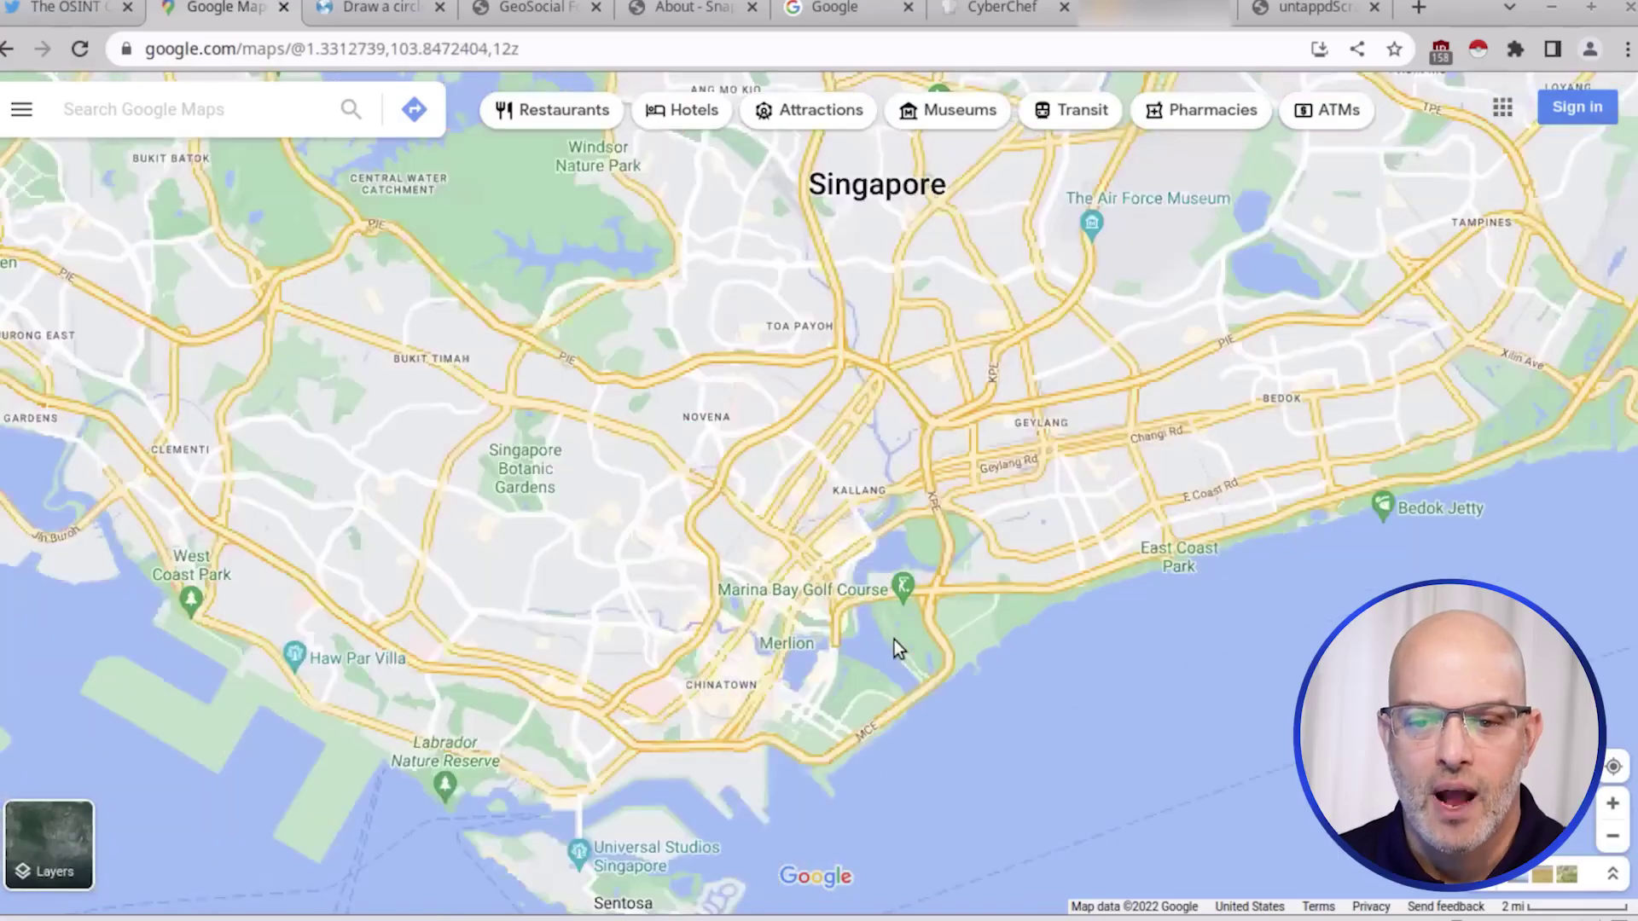
pyautogui.scroll(-2, 790, 649)
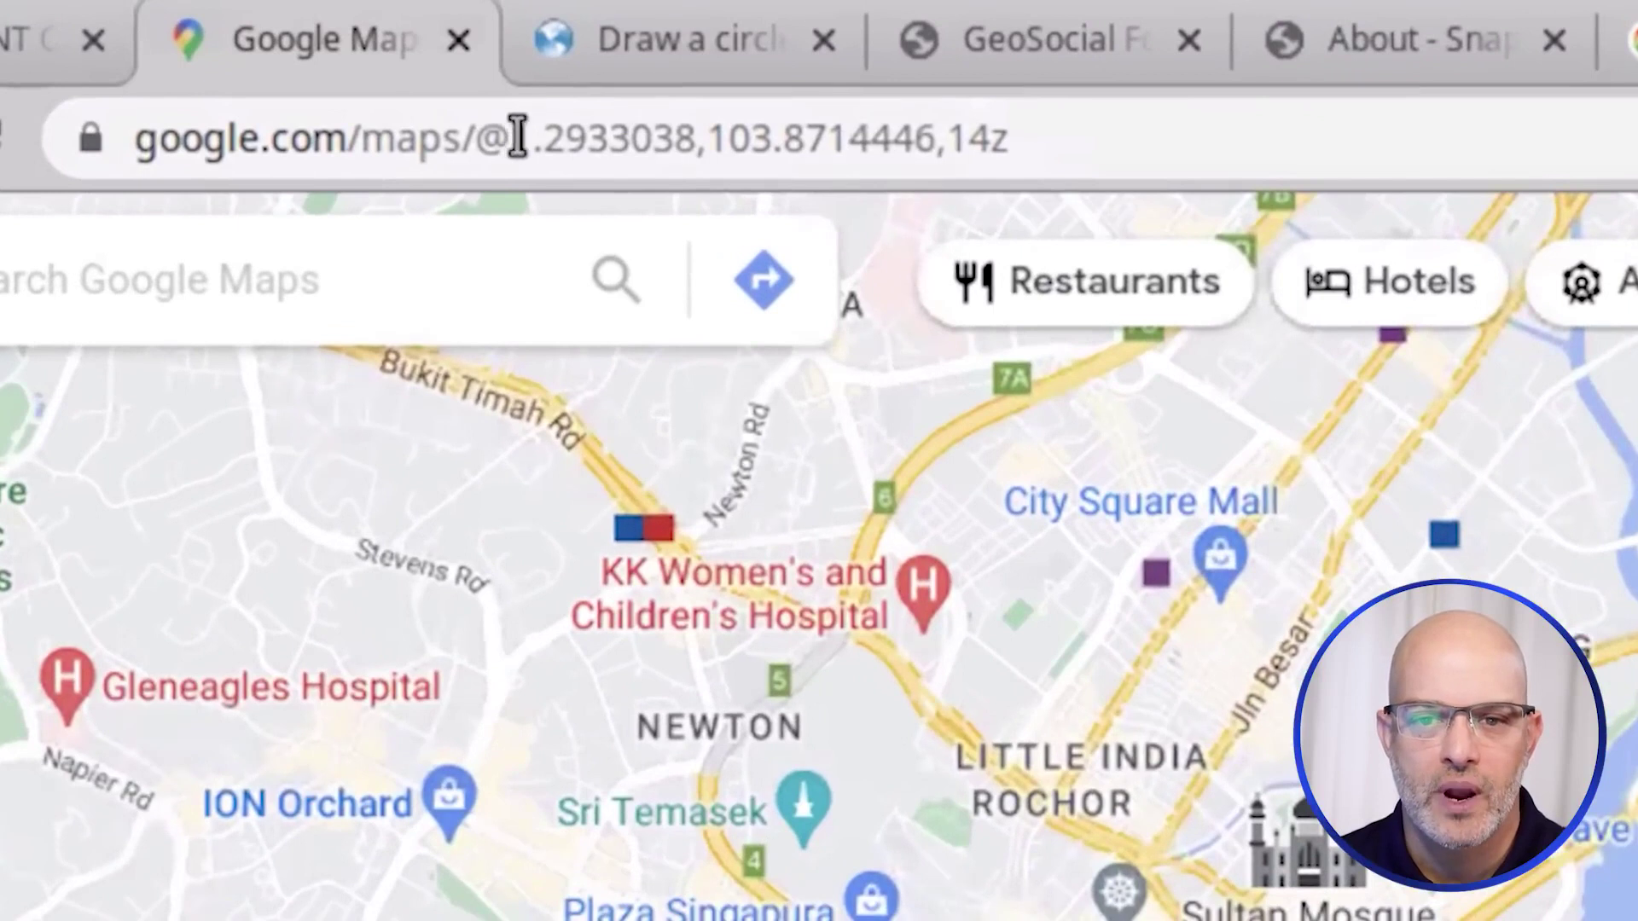
pyautogui.moveTo(518, 136); pyautogui.dragTo(943, 139)
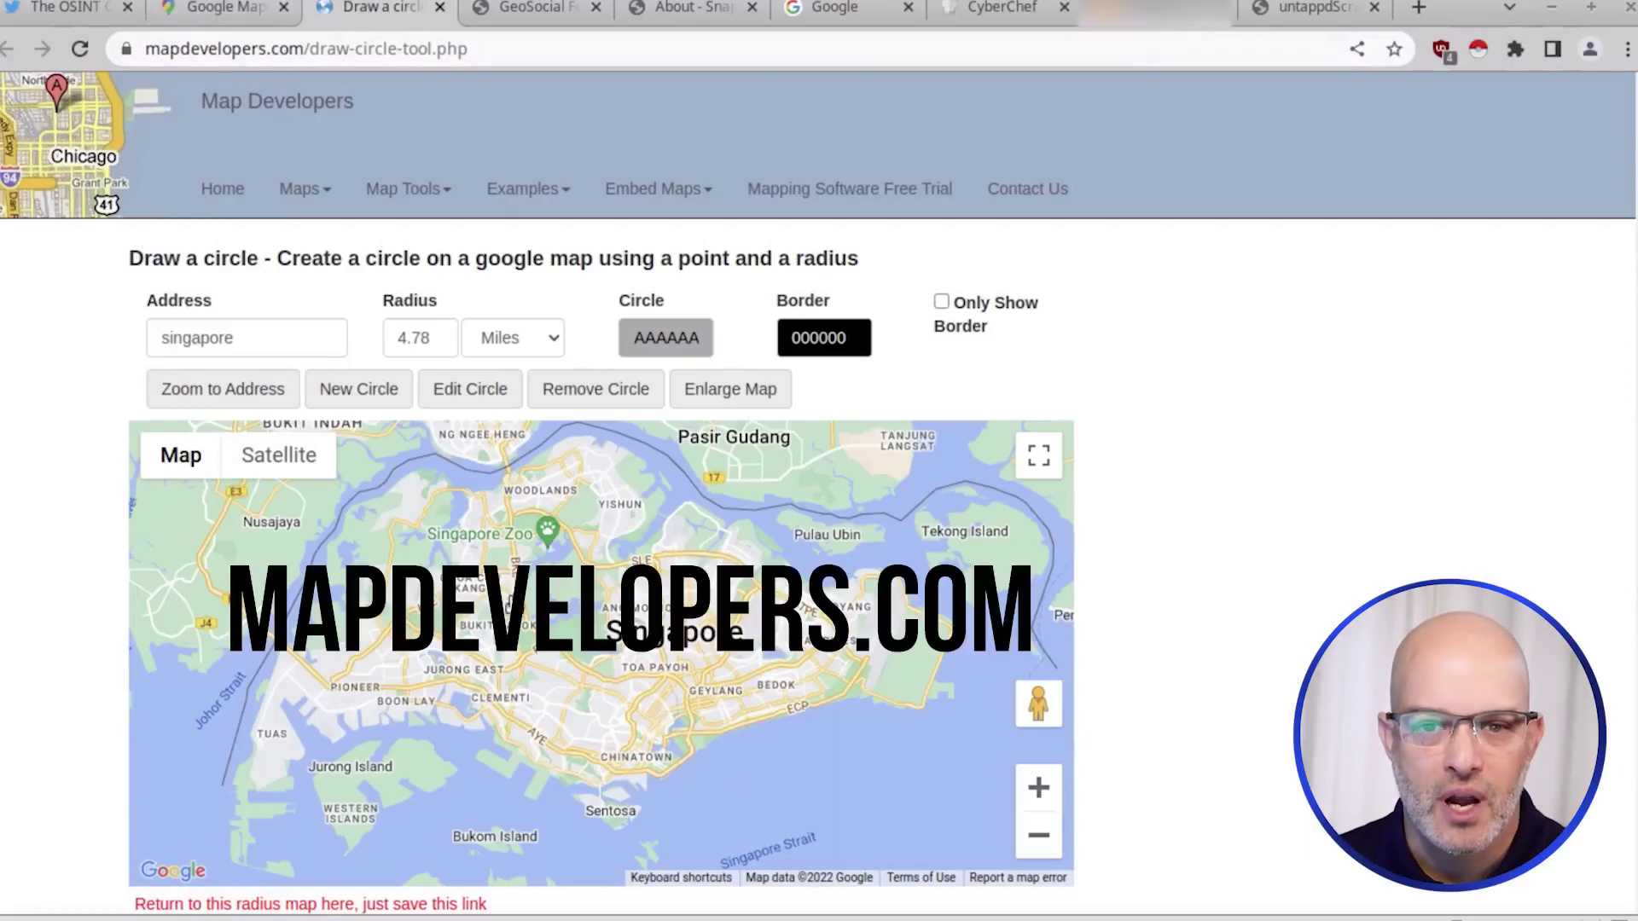
# - Zoom in and pan the Map Developers map to frame Marina Bay
pyautogui.moveTo(744, 849); pyautogui.dragTo(659, 732)
pyautogui.scroll(-1, 1048, 771)
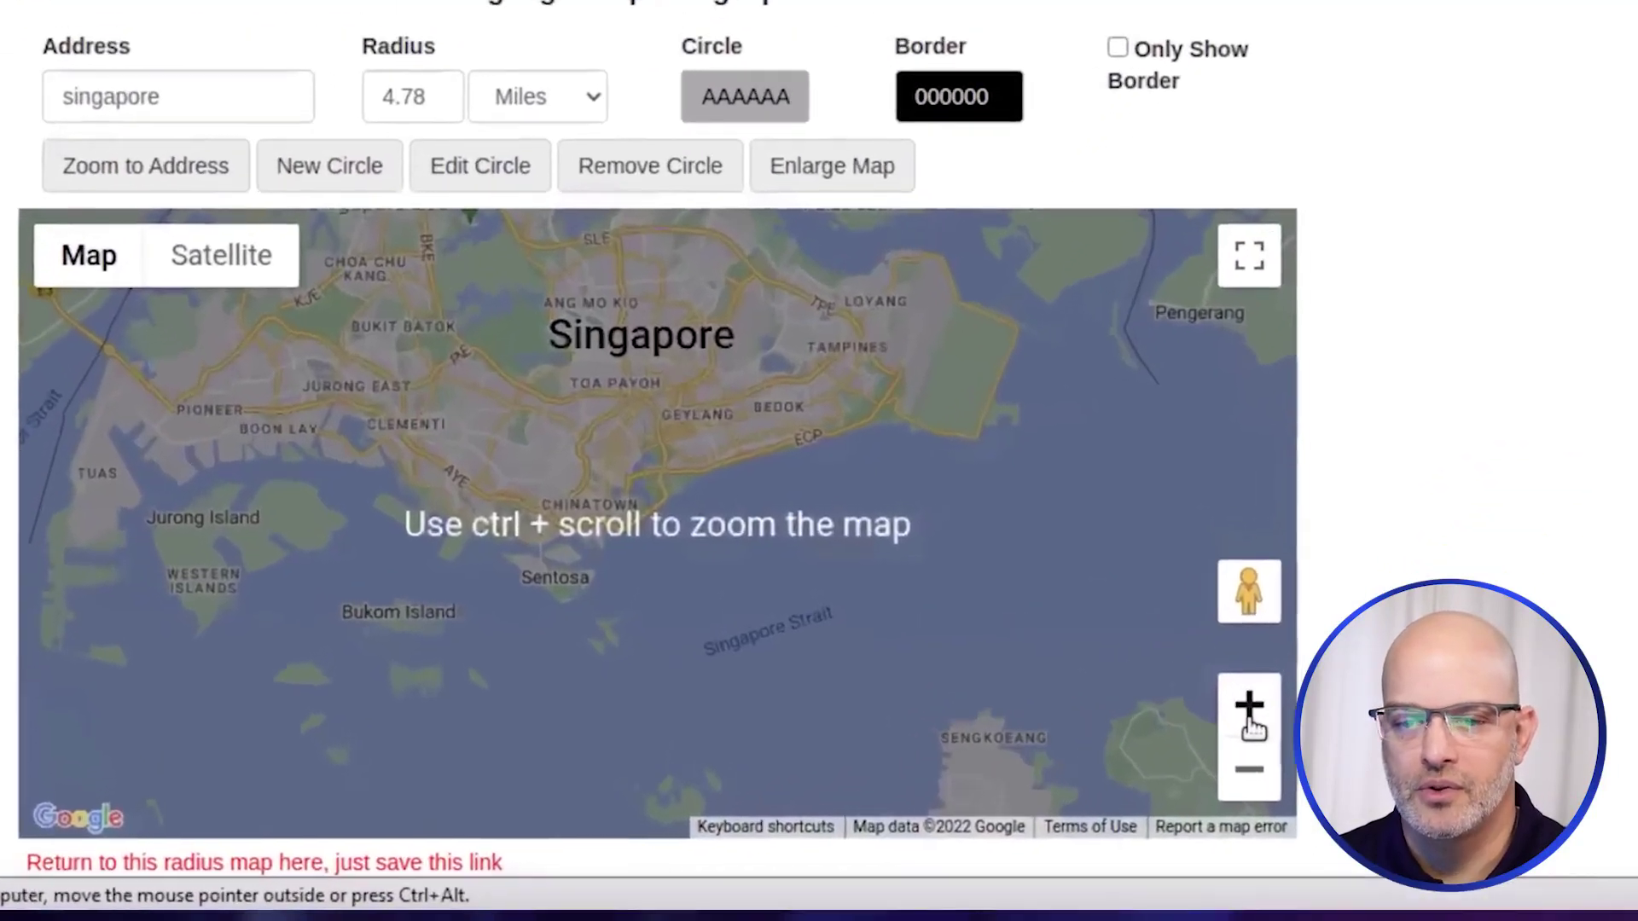
pyautogui.click(1147, 742)
pyautogui.click(1147, 743)
pyautogui.click(1148, 743)
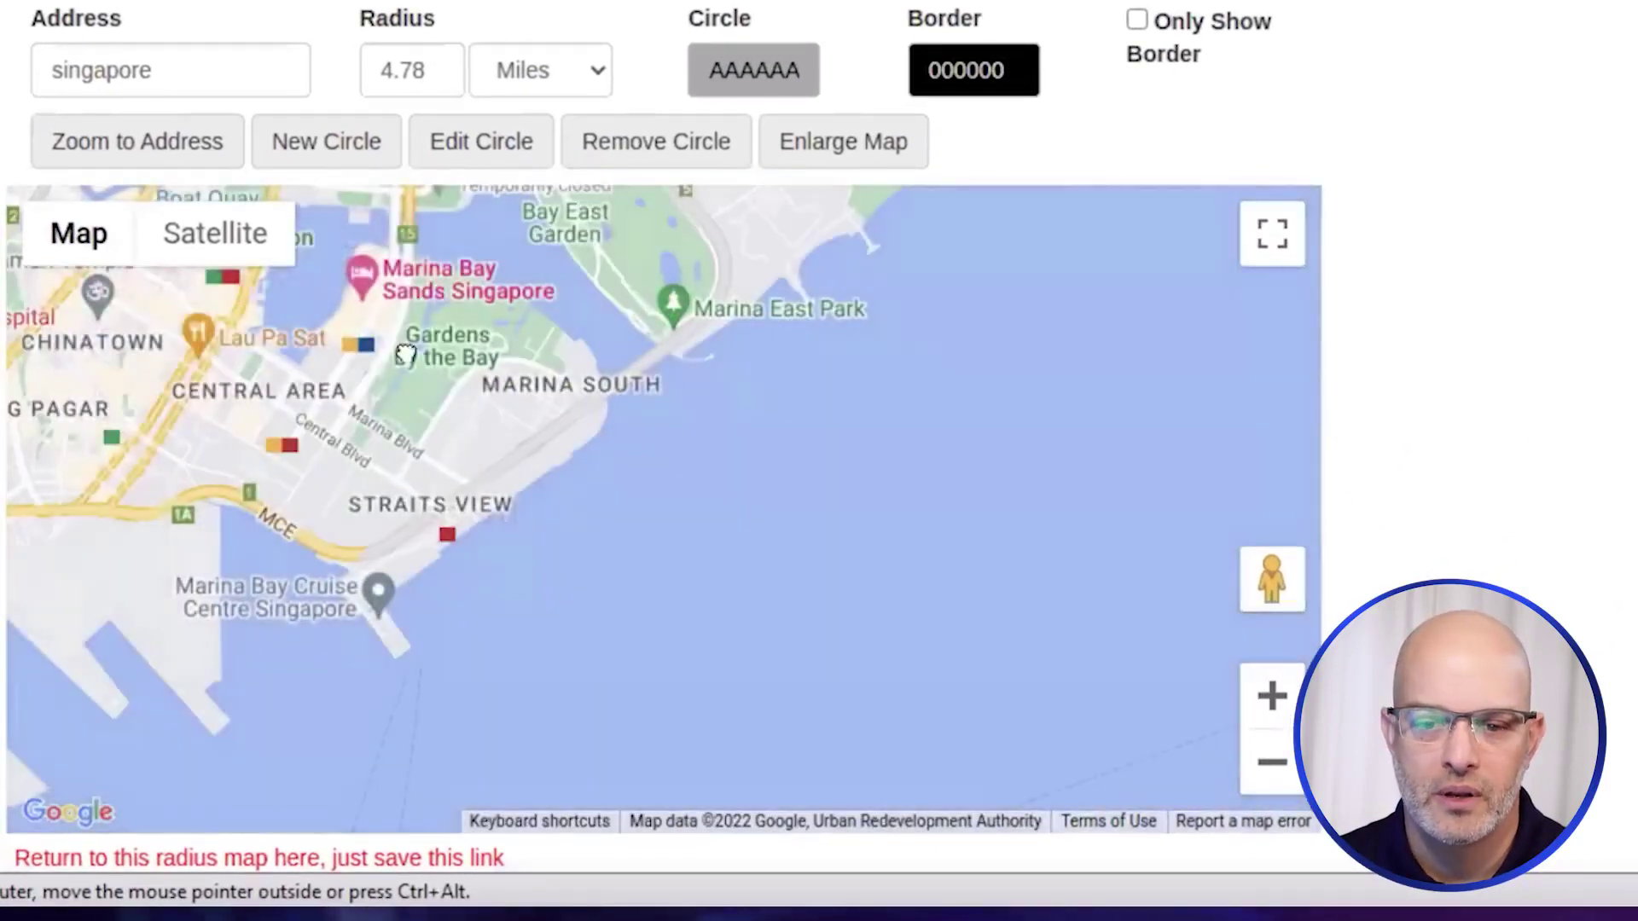
pyautogui.moveTo(405, 355); pyautogui.dragTo(524, 640)
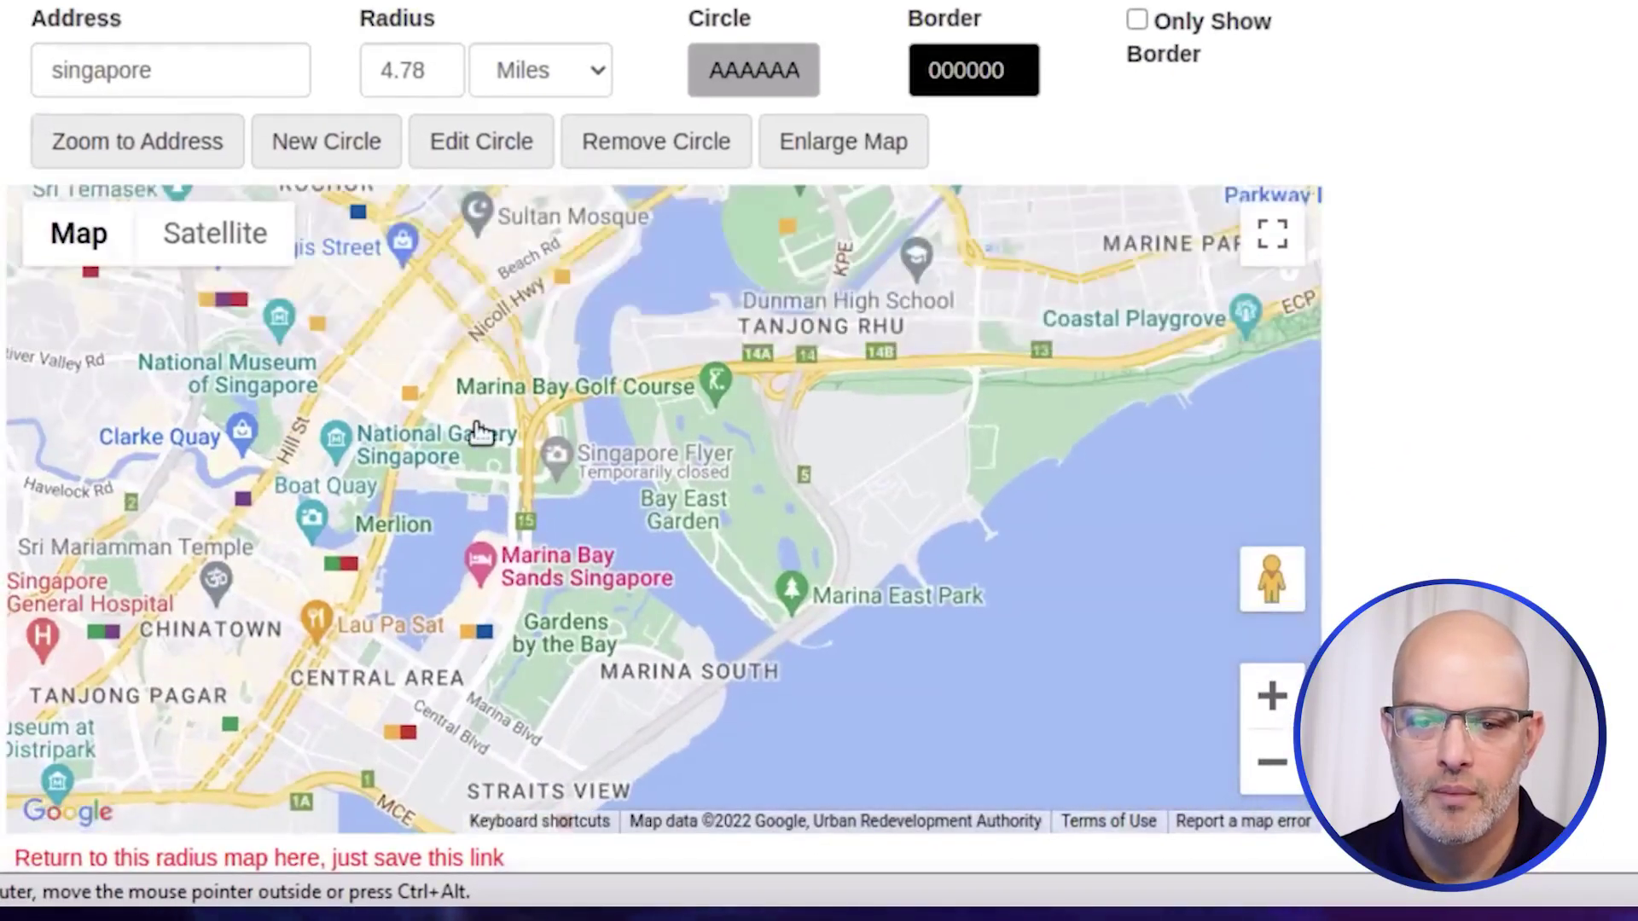
pyautogui.moveTo(475, 435); pyautogui.dragTo(509, 436)
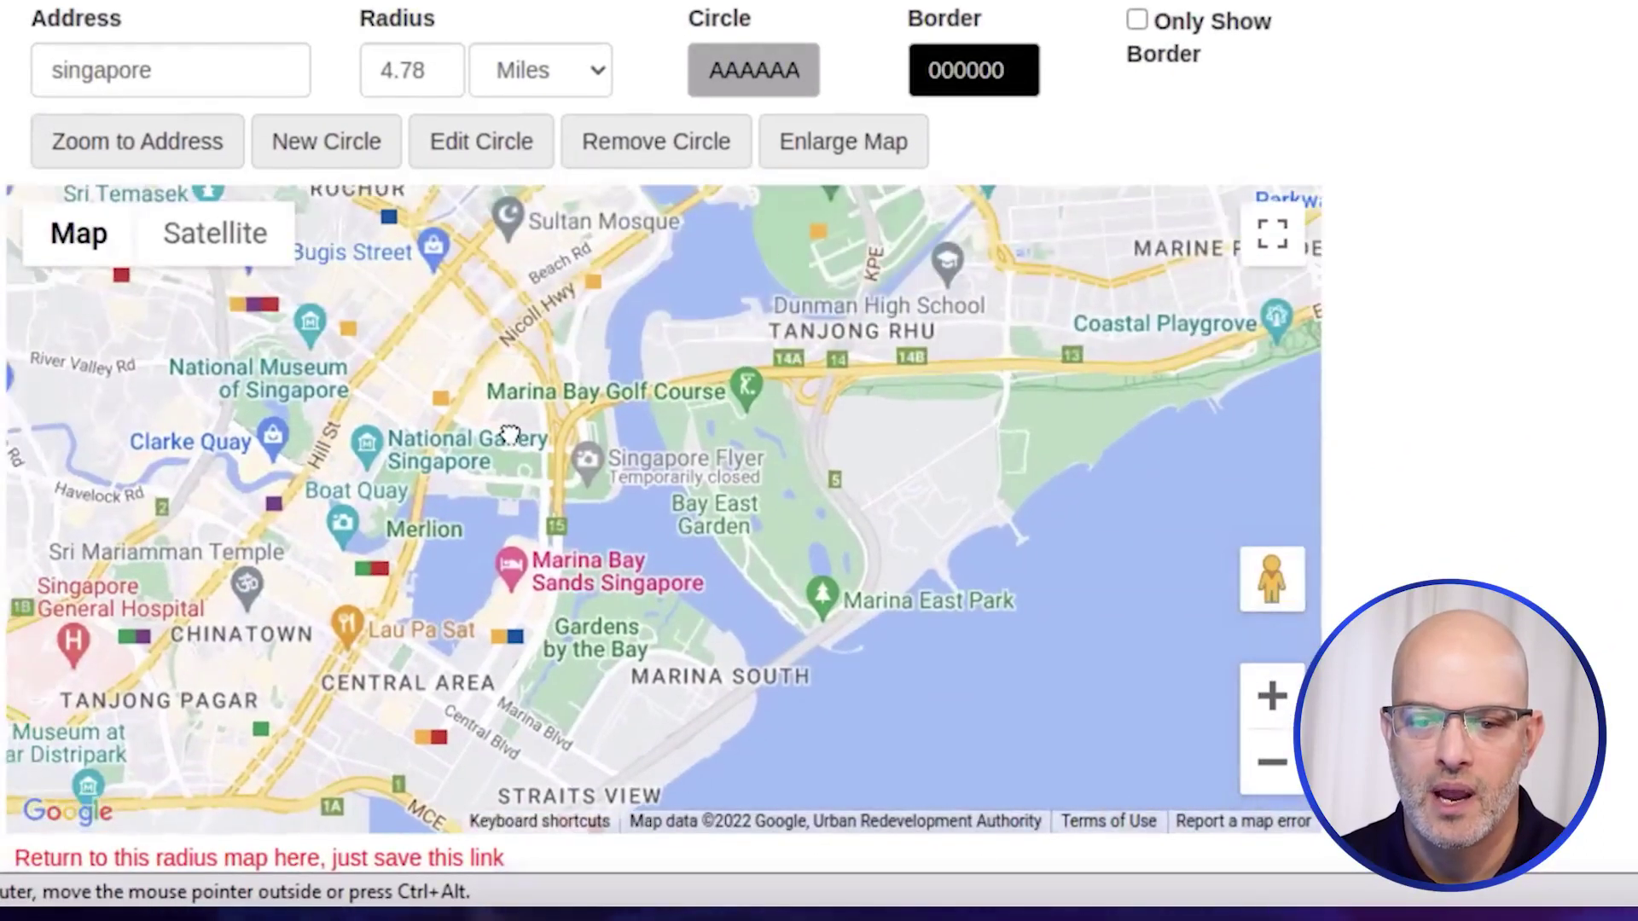
# - Place a new circle over central Singapore, shrink its radius to 1.74 miles, and zoom in around it
pyautogui.click(326, 142)
pyautogui.moveTo(705, 602); pyautogui.dragTo(776, 711)
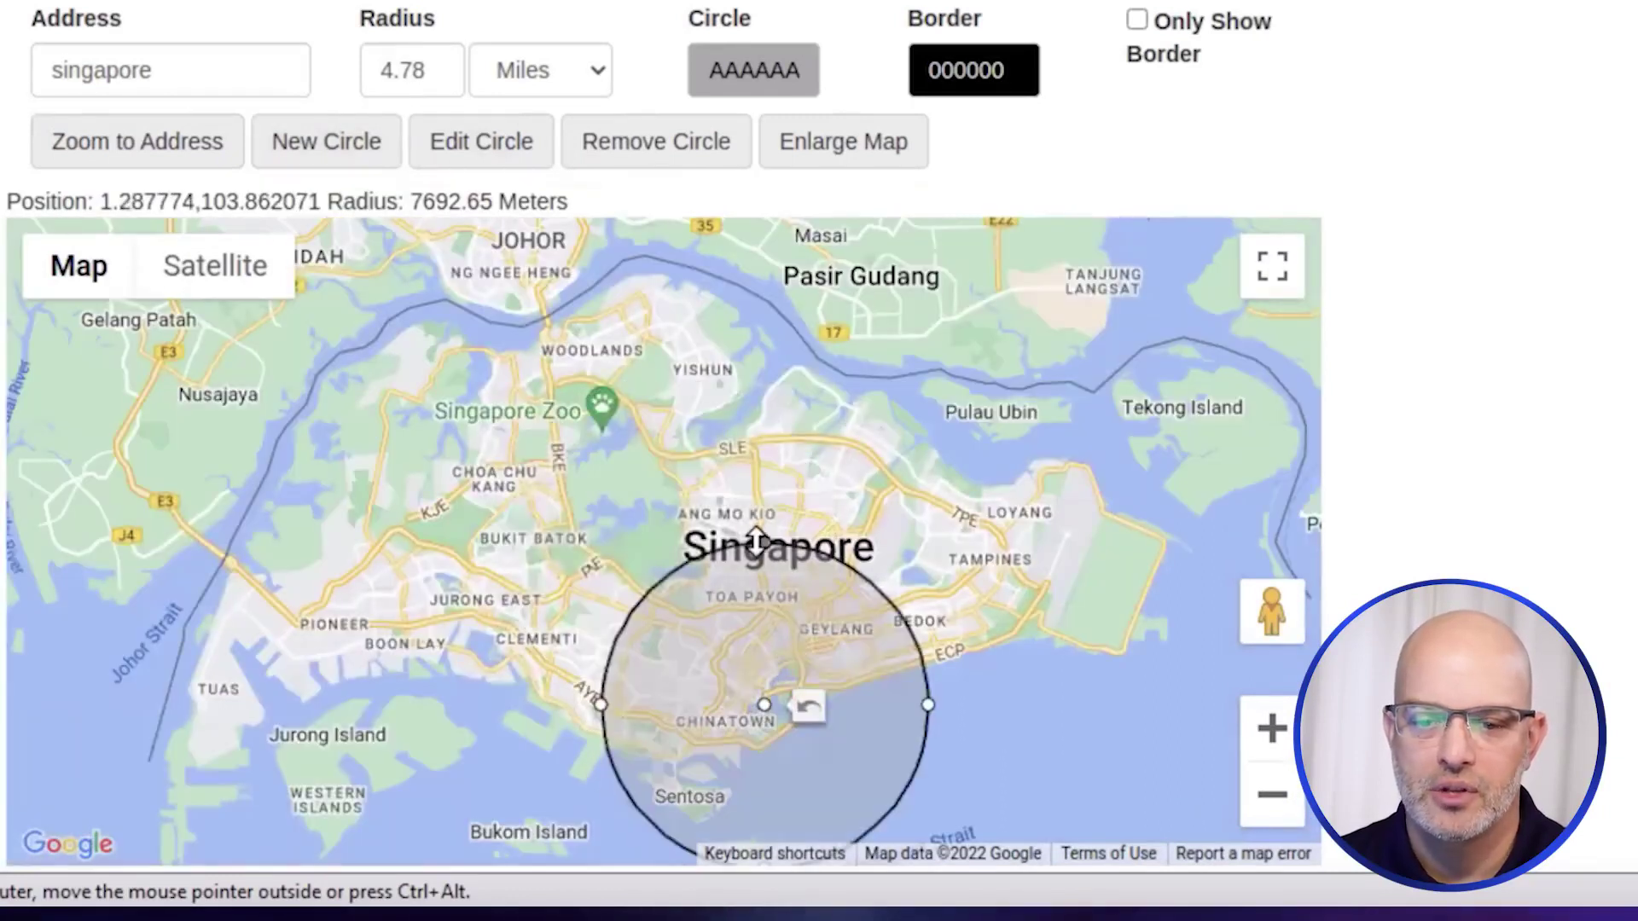
pyautogui.moveTo(764, 548); pyautogui.dragTo(763, 646)
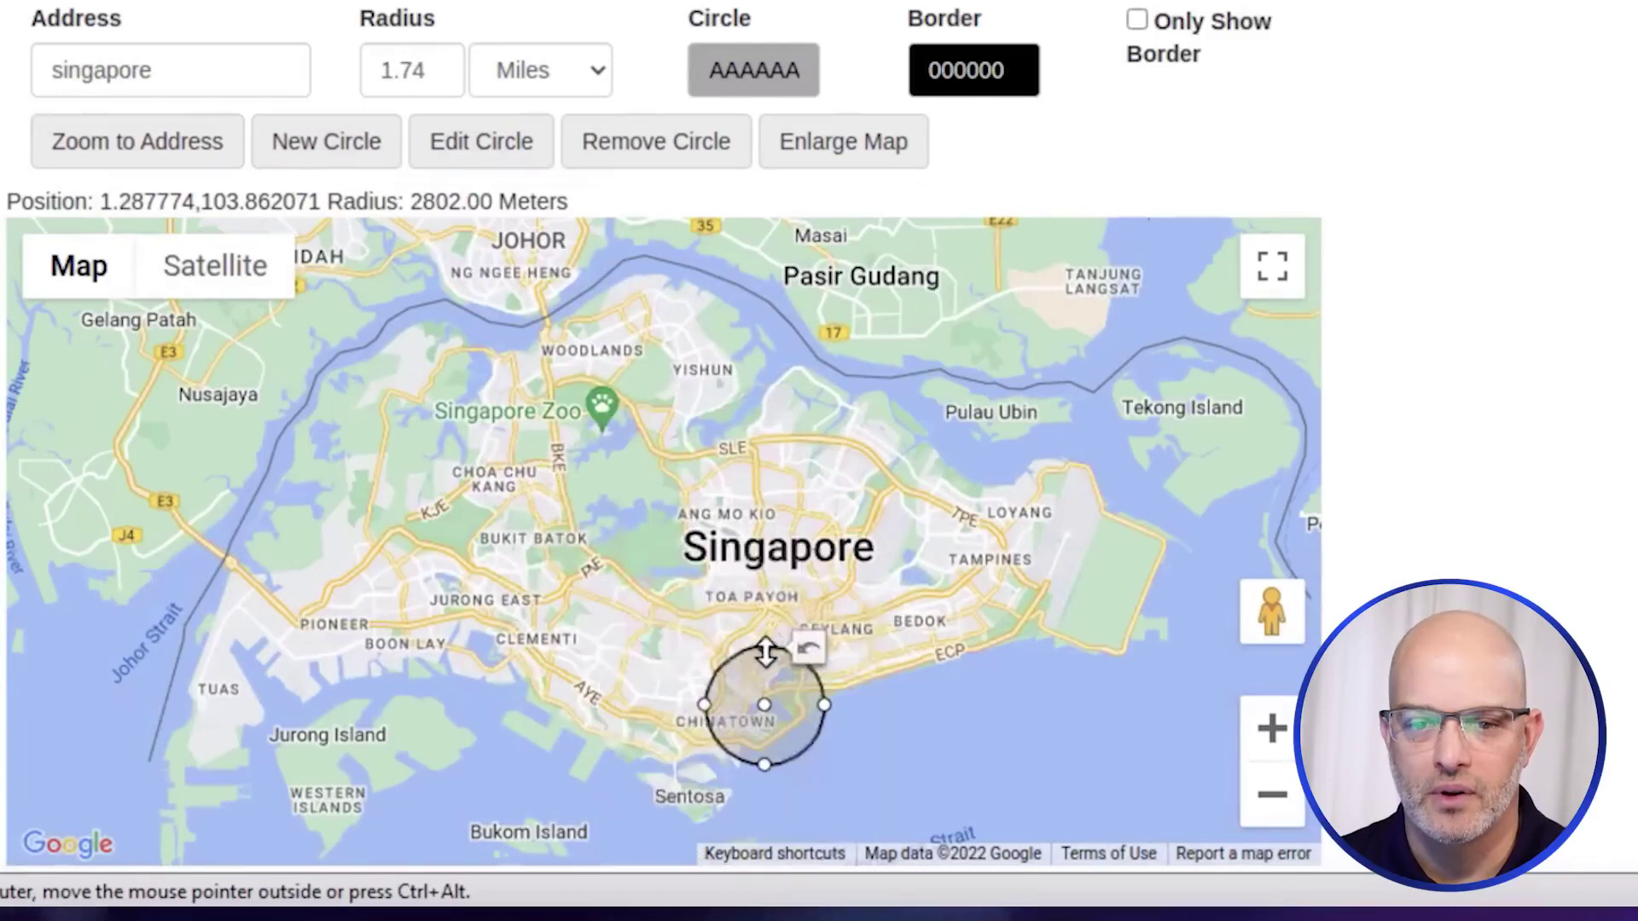
pyautogui.click(1272, 727)
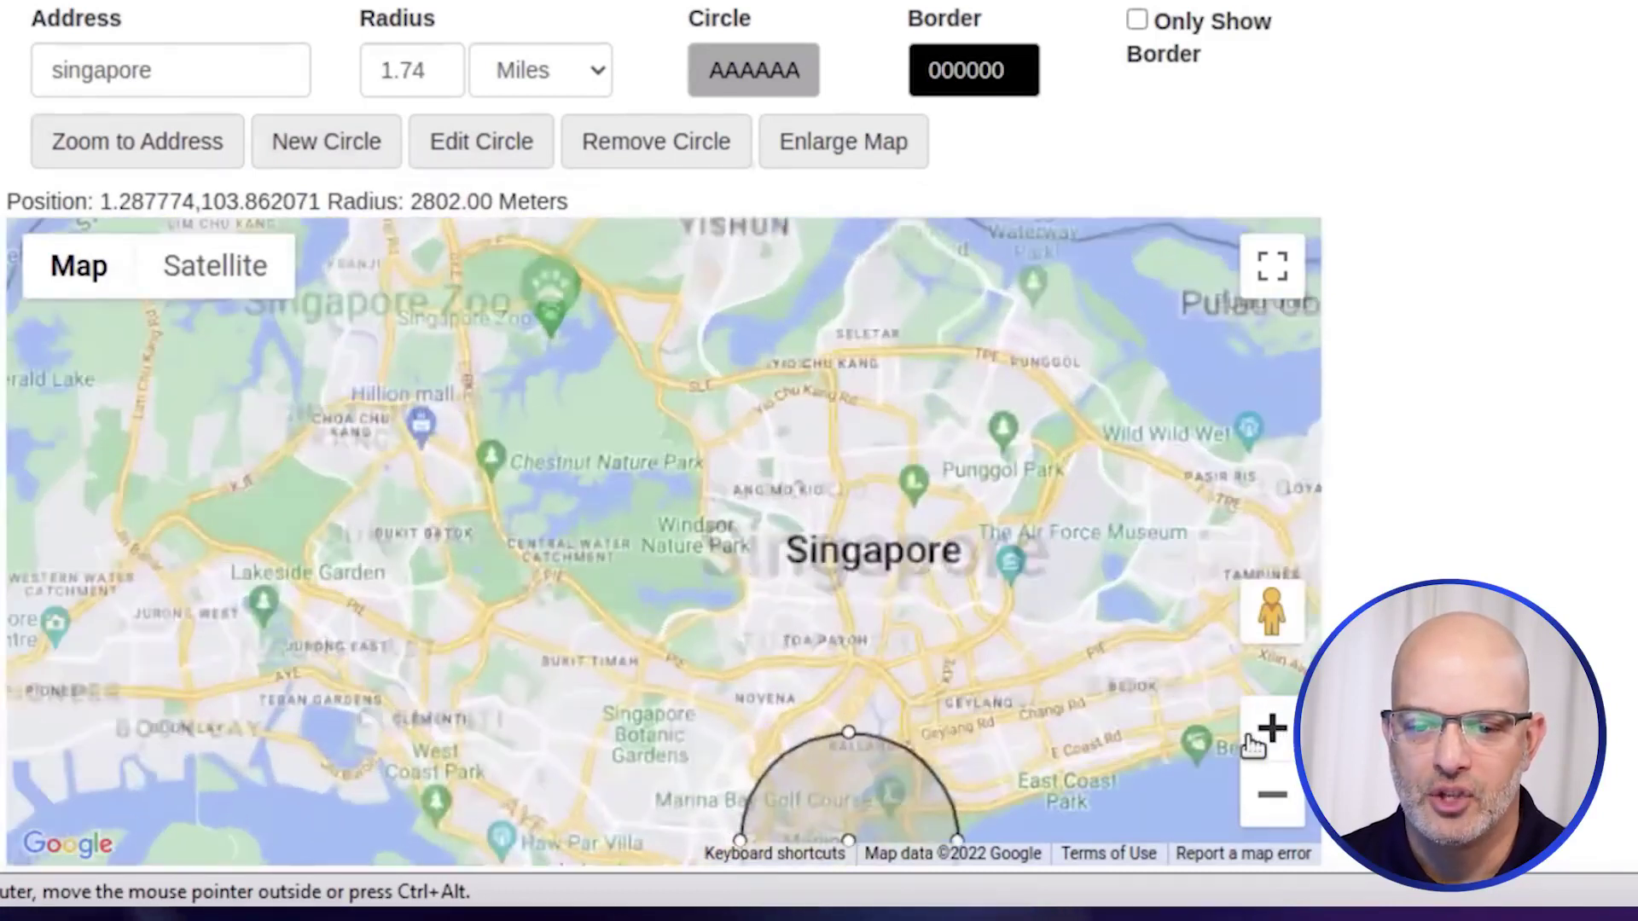
pyautogui.click(1272, 727)
pyautogui.press('Down')
pyautogui.press('Right')
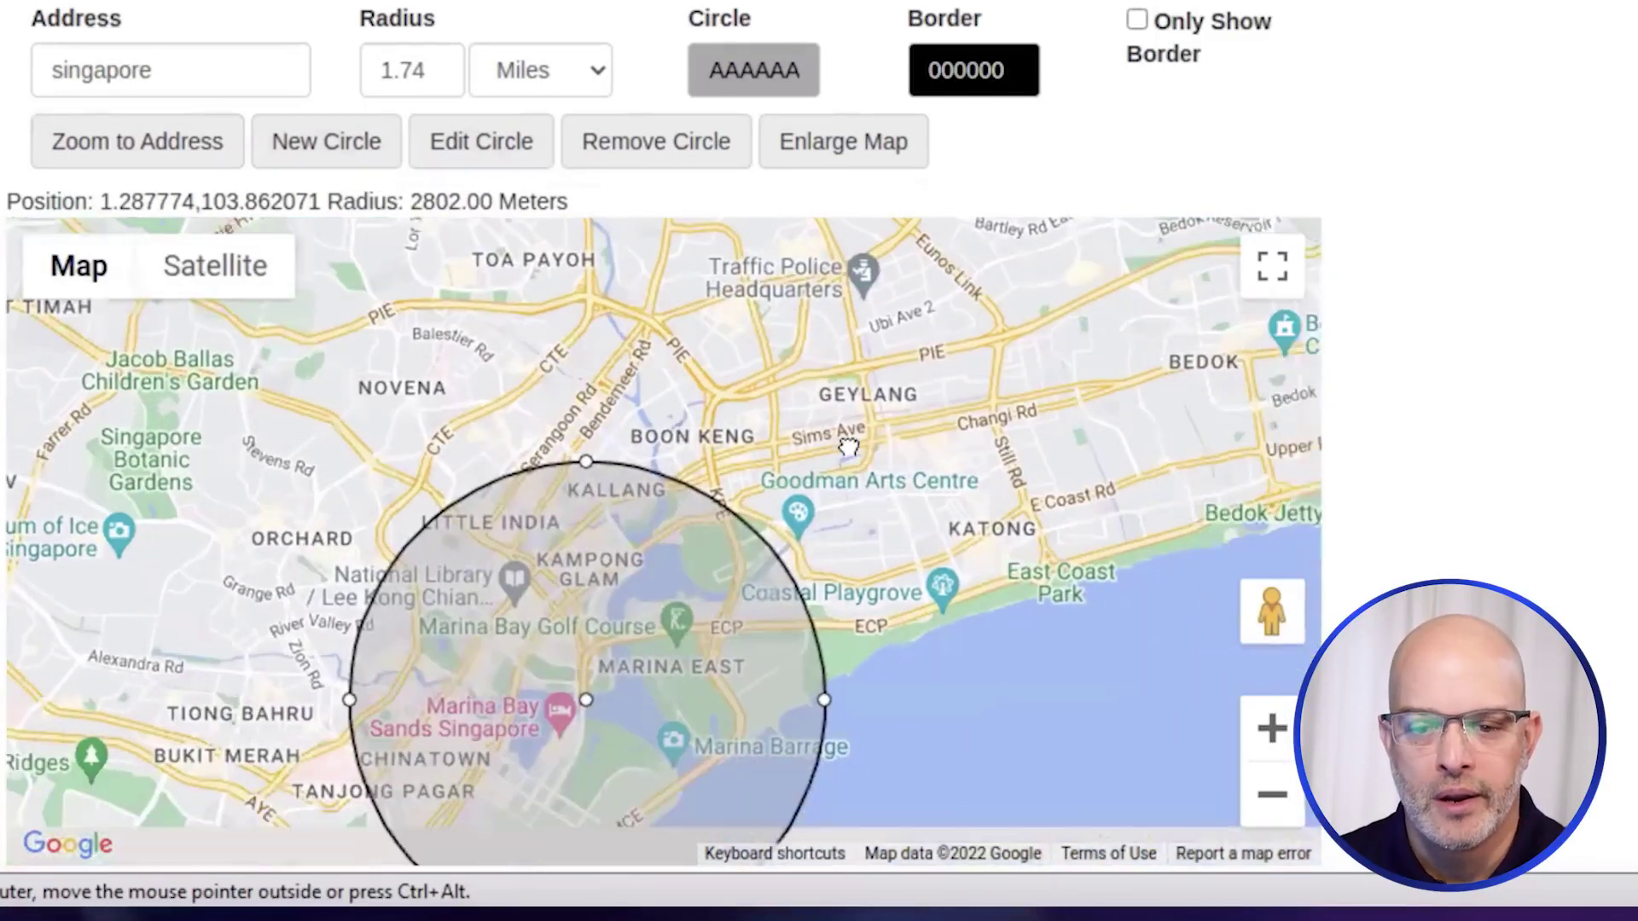
pyautogui.press('Down')
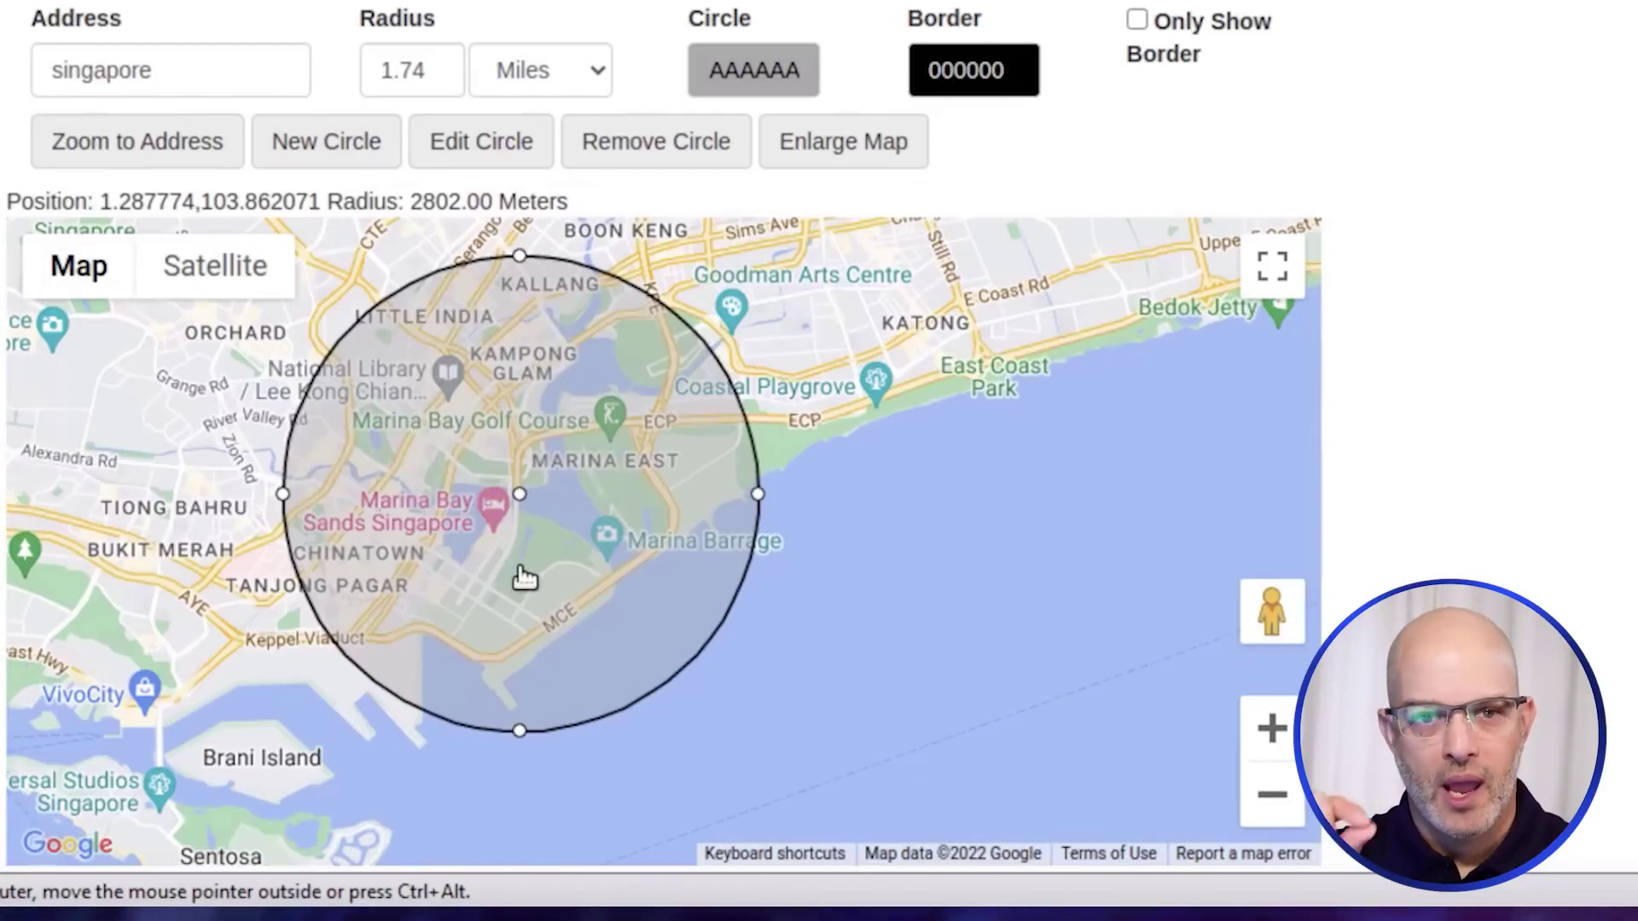
# - Try deleting the decimal part of the Radius field value
pyautogui.moveTo(427, 72); pyautogui.dragTo(410, 71)
pyautogui.press('BackSpace')
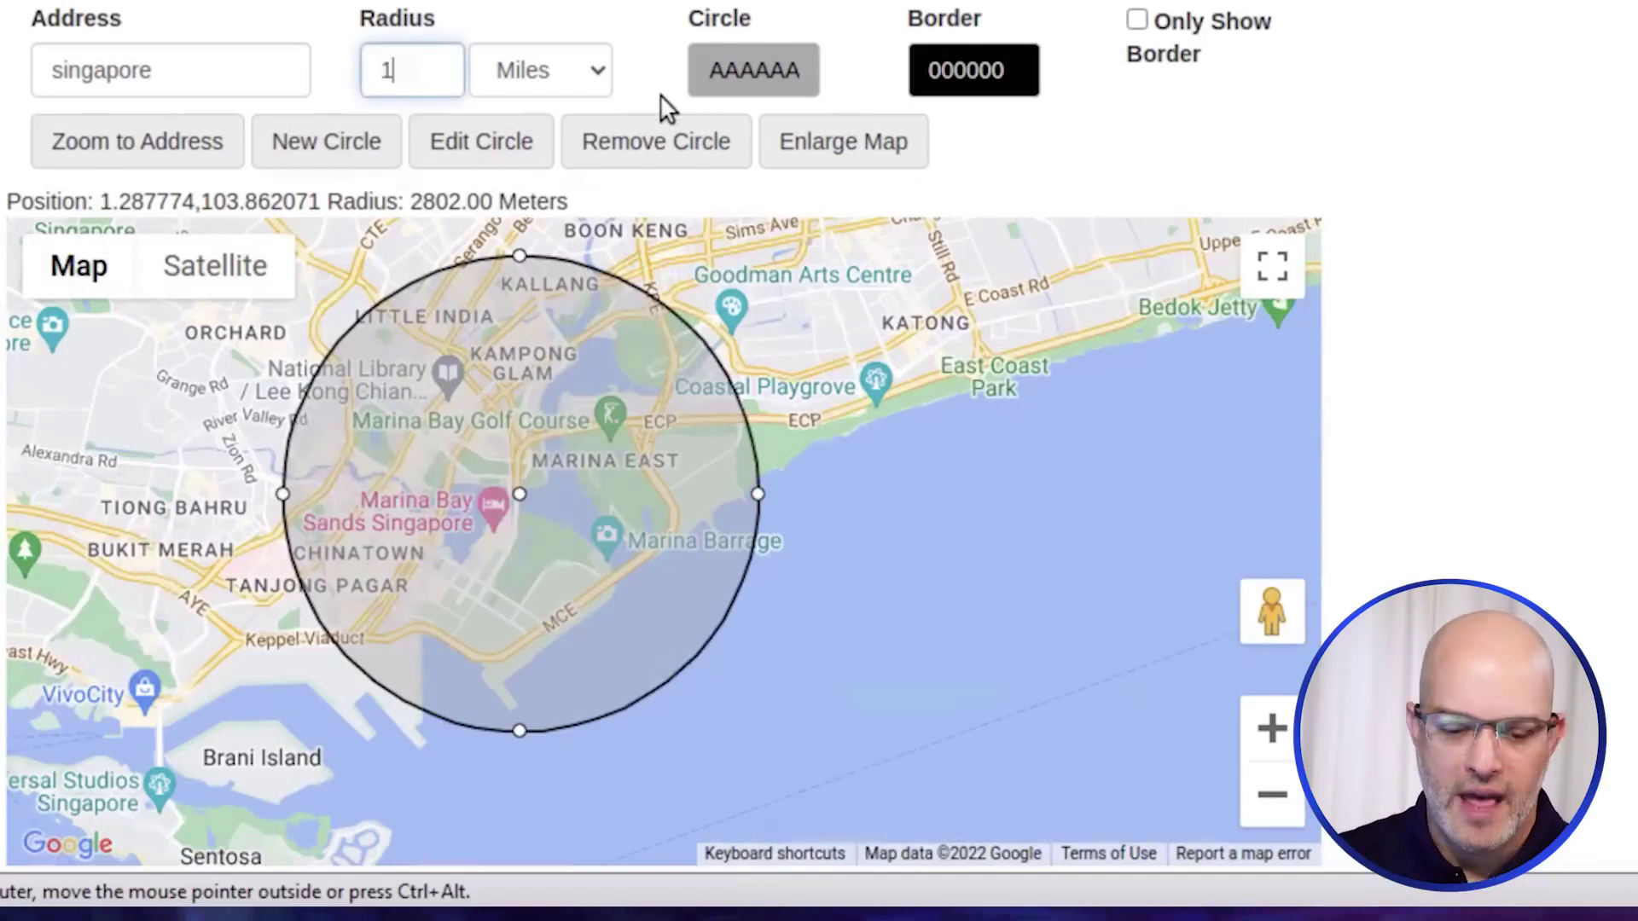
pyautogui.press('Tab')
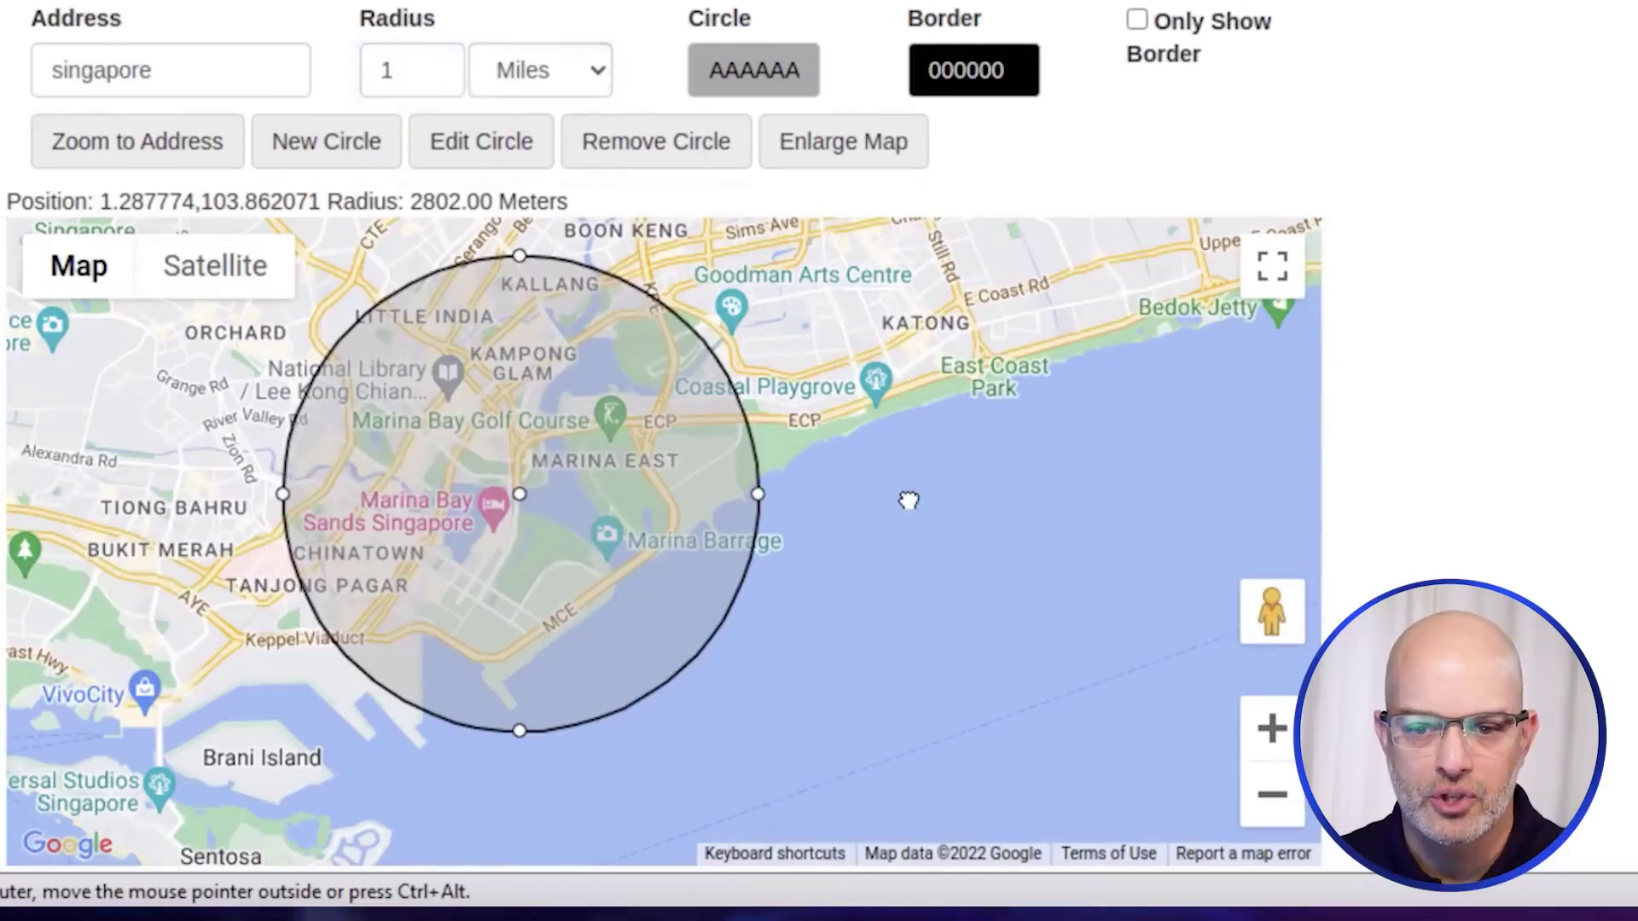
# - Drag the circle's centre onto Marina Bay, just north of Marina Bay Sands, and recentre the map
pyautogui.moveTo(603, 503); pyautogui.dragTo(650, 505)
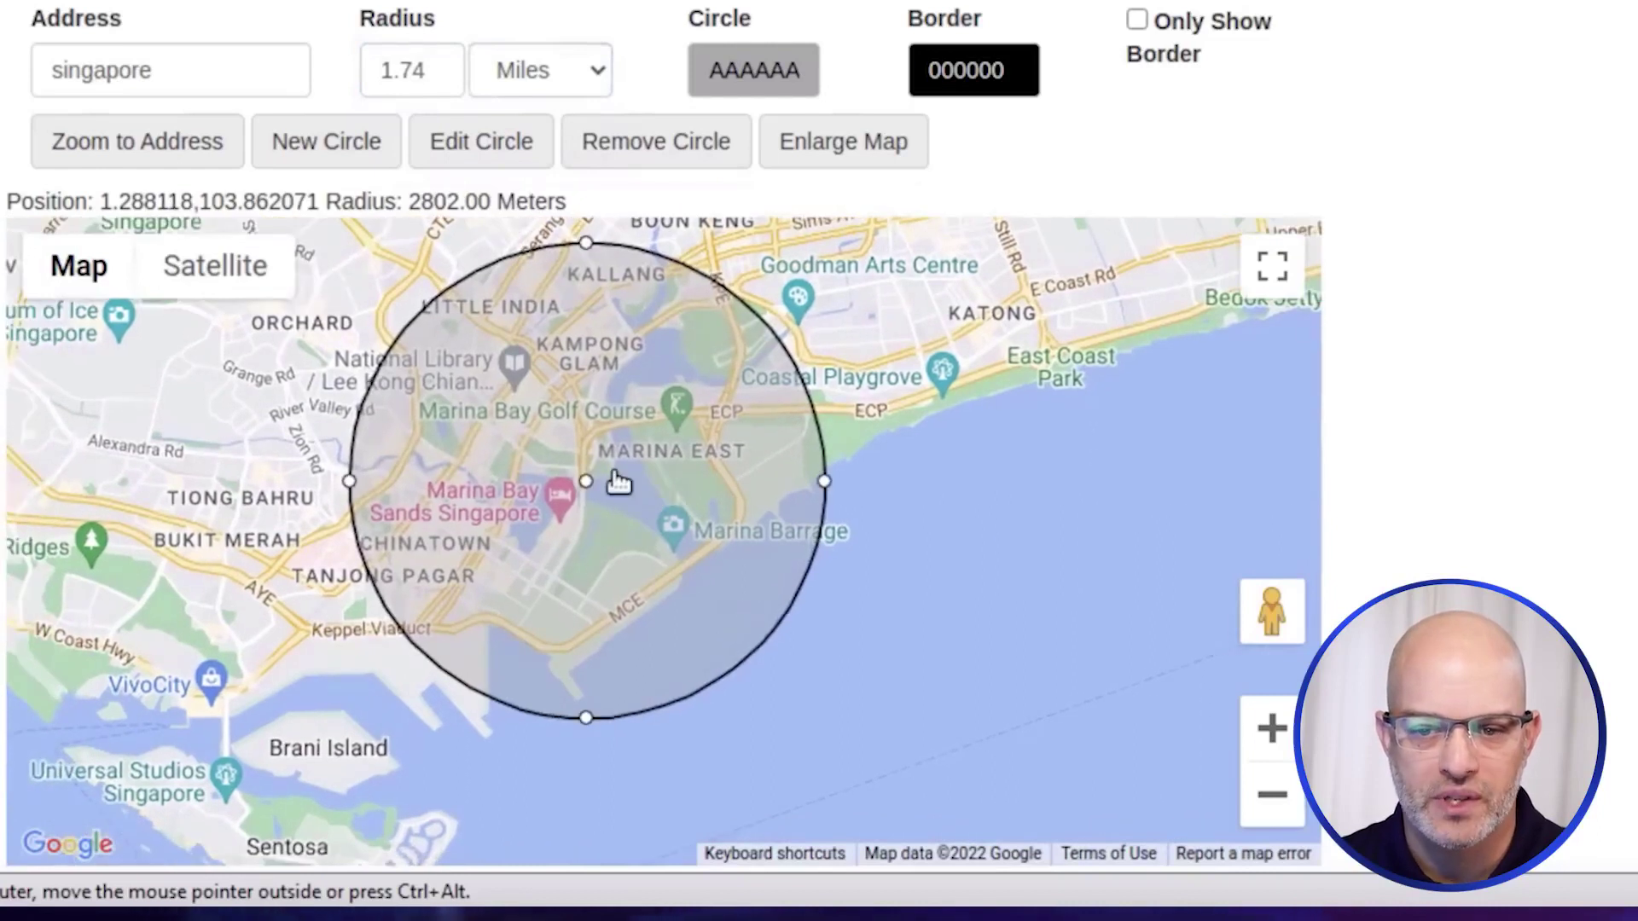
pyautogui.click(1272, 727)
pyautogui.click(604, 558)
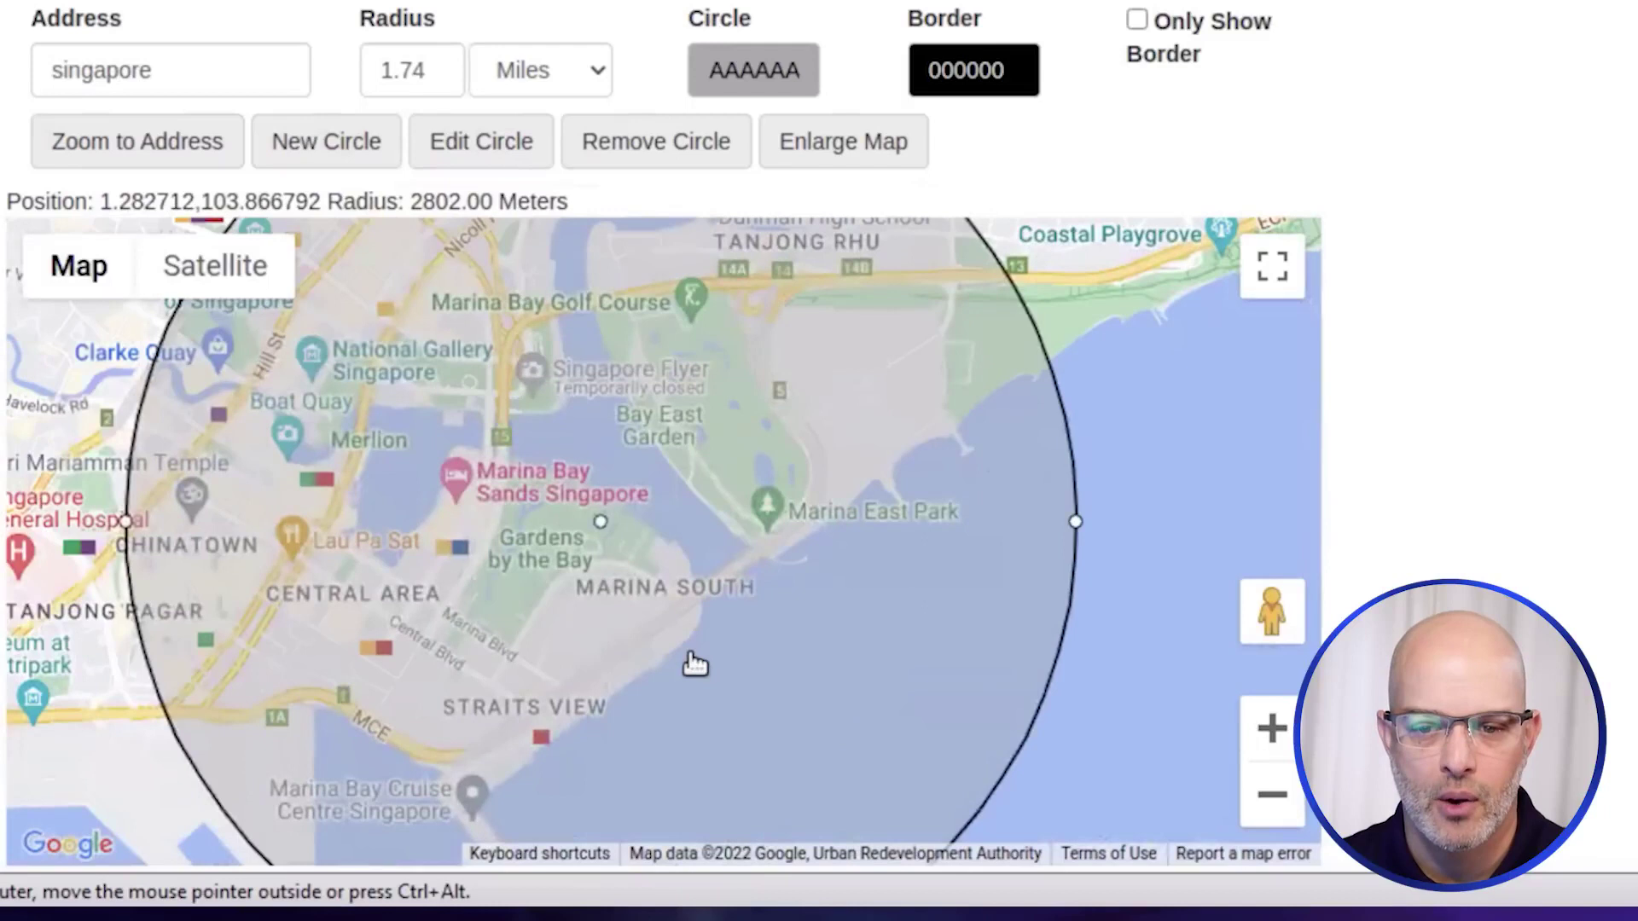
pyautogui.moveTo(601, 529); pyautogui.dragTo(426, 374)
pyautogui.moveTo(890, 567); pyautogui.dragTo(1053, 786)
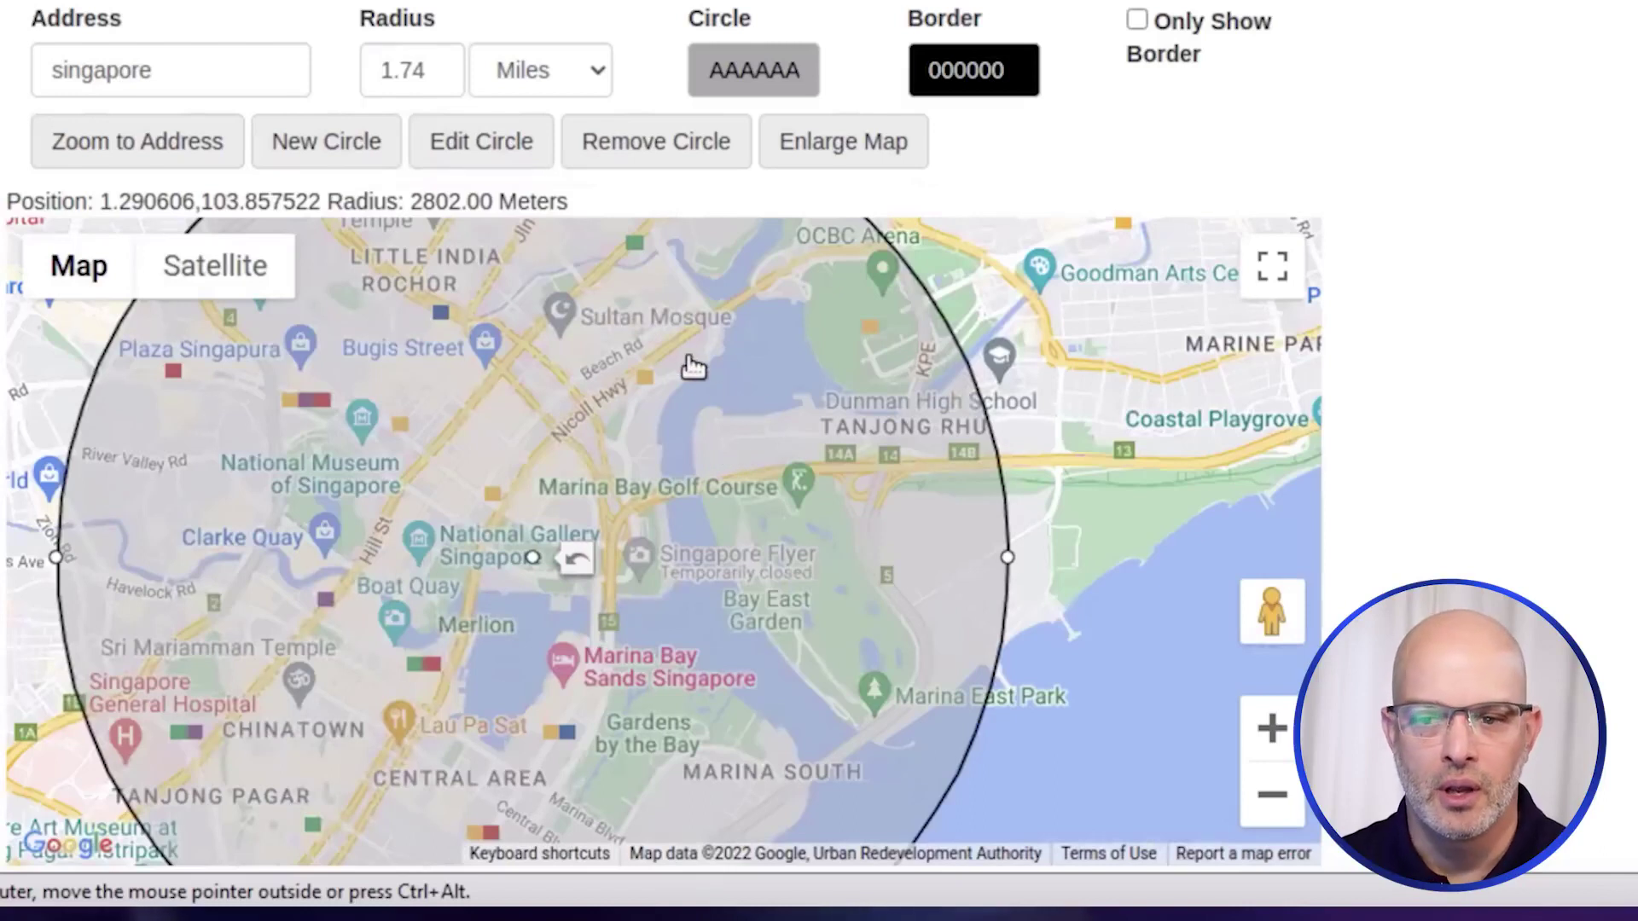
pyautogui.moveTo(1046, 629); pyautogui.dragTo(1163, 504)
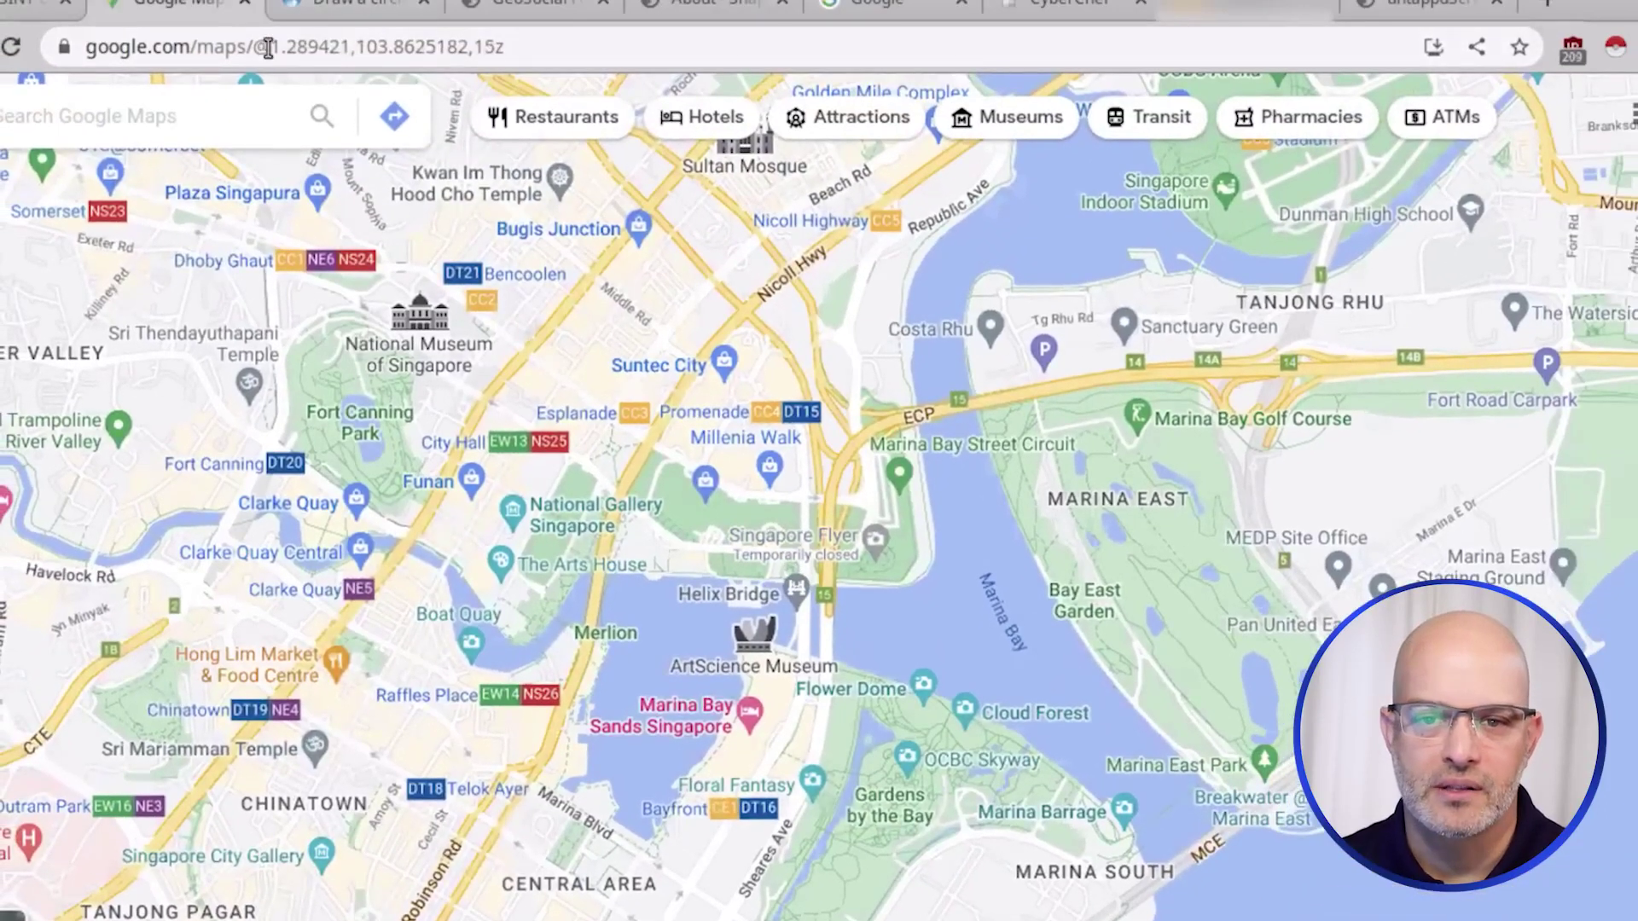
# - Select the Marina Bay coordinates in the Google Maps web address
pyautogui.moveTo(275, 44); pyautogui.dragTo(448, 46)
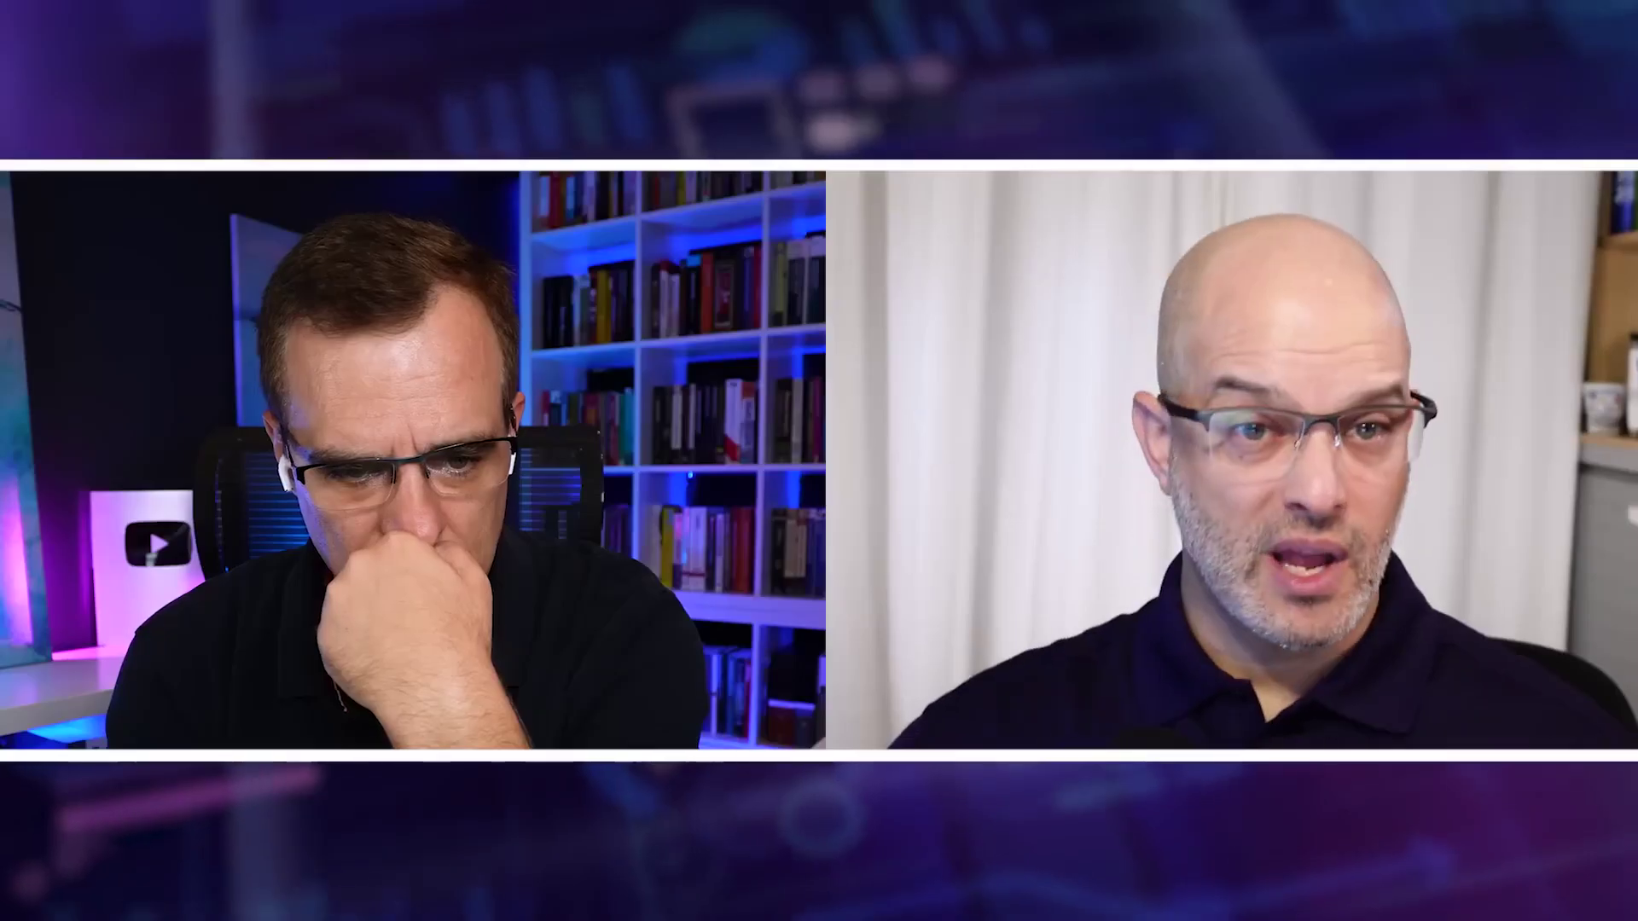